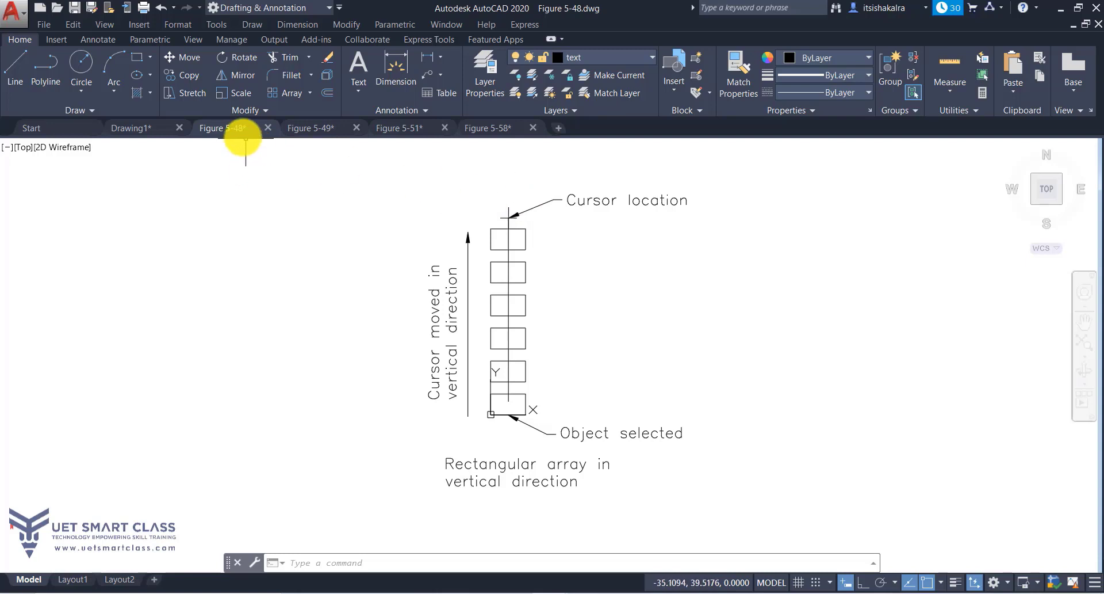
Step: Examine the example arrays in Figure 5-49, Figure 5-51 and Figure 5-58, ending in the empty Drawing1
click(300, 134)
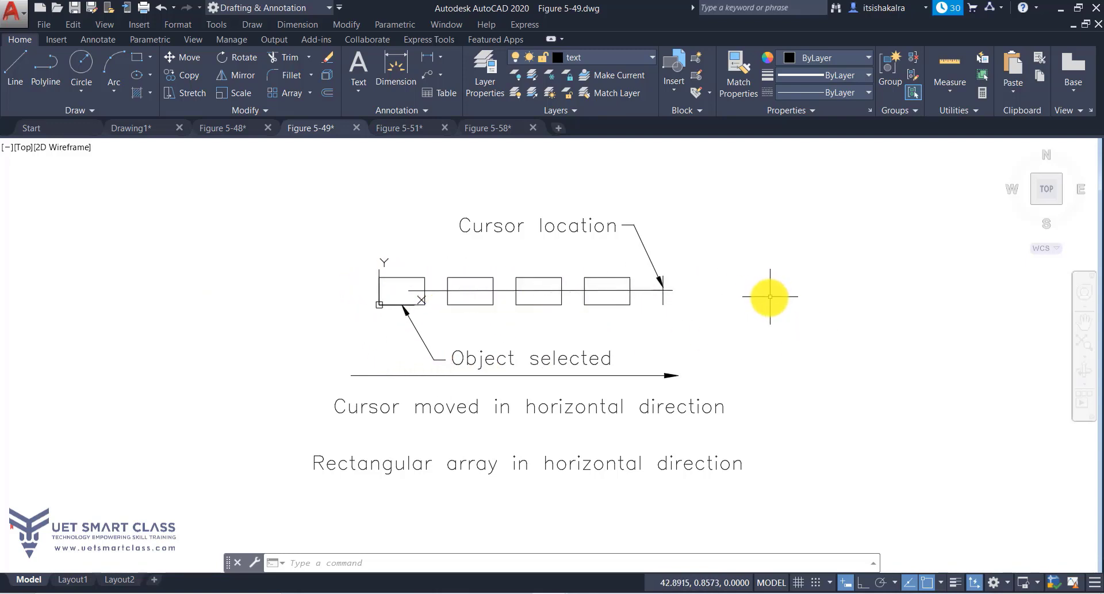
click(399, 127)
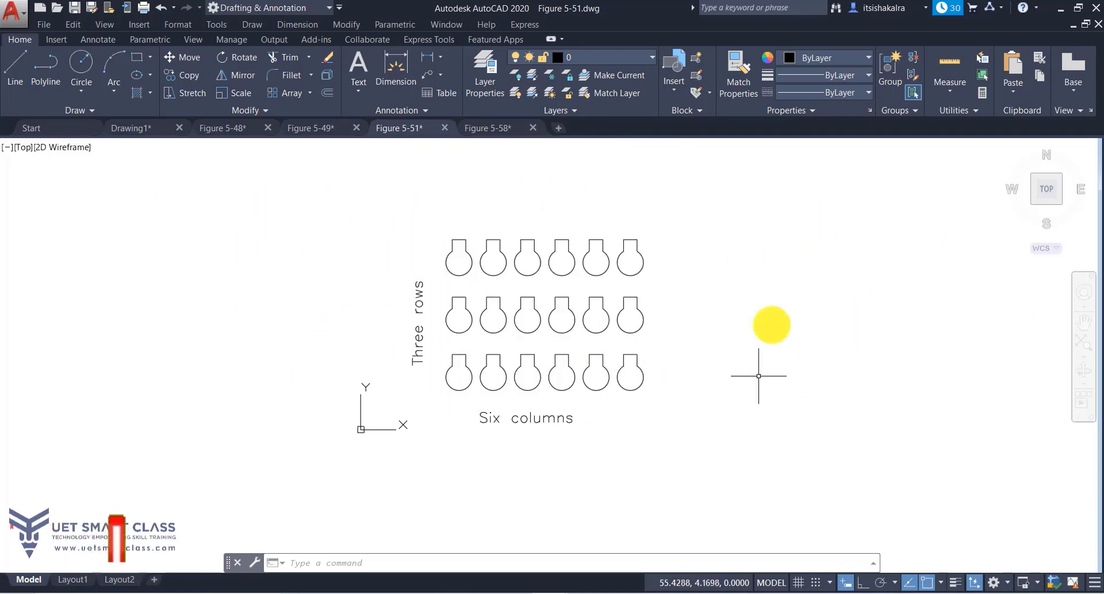
click(474, 129)
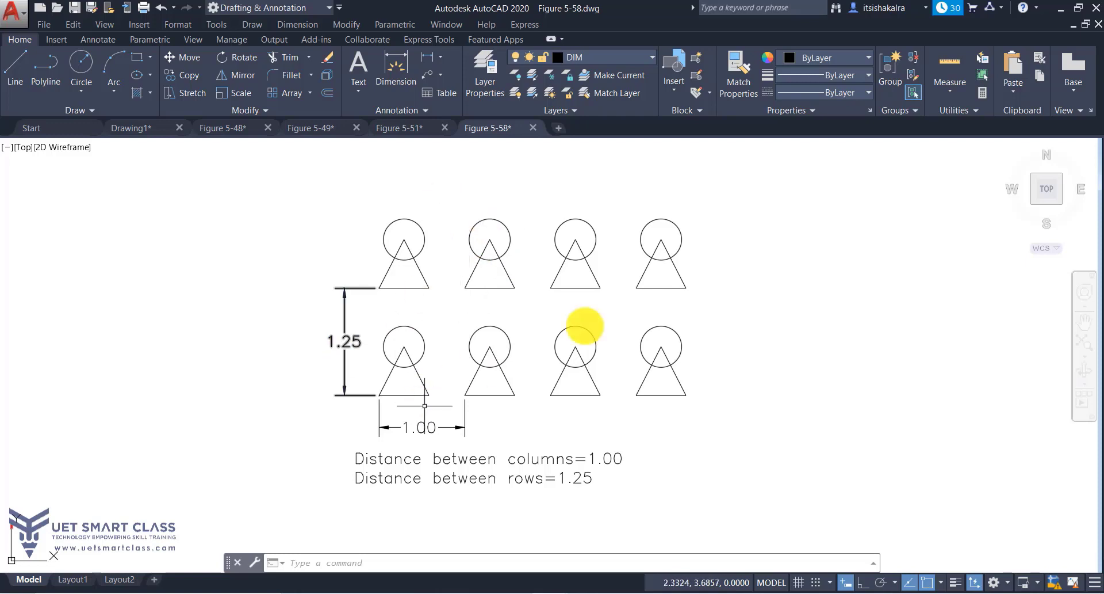
click(144, 128)
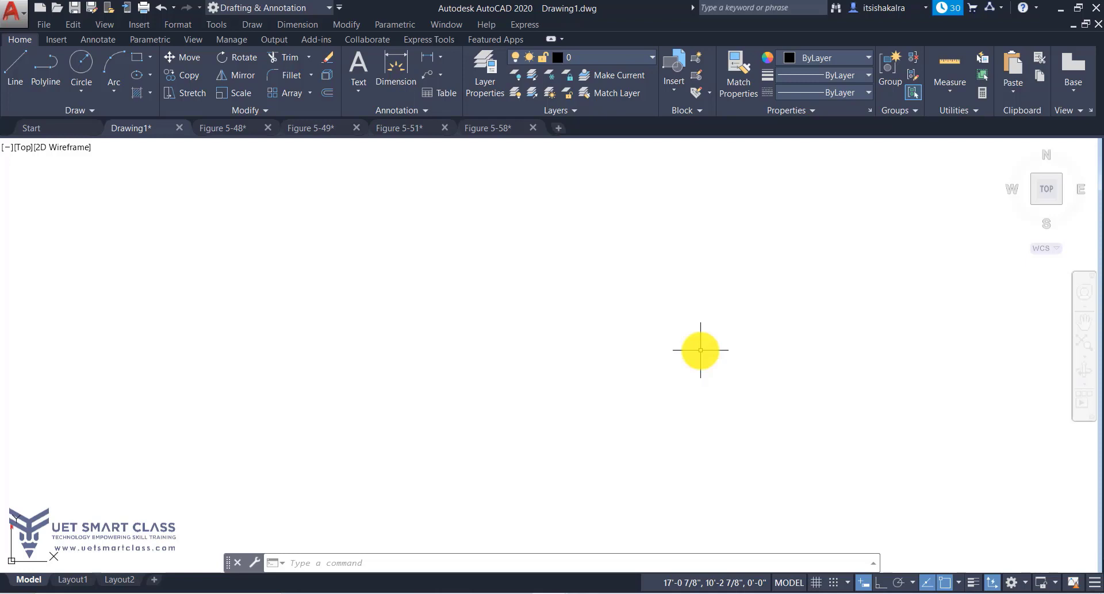
Step: Draw a 2' by 2' rectangle near the middle of the empty drawing using the Dimensions option
key(Return)
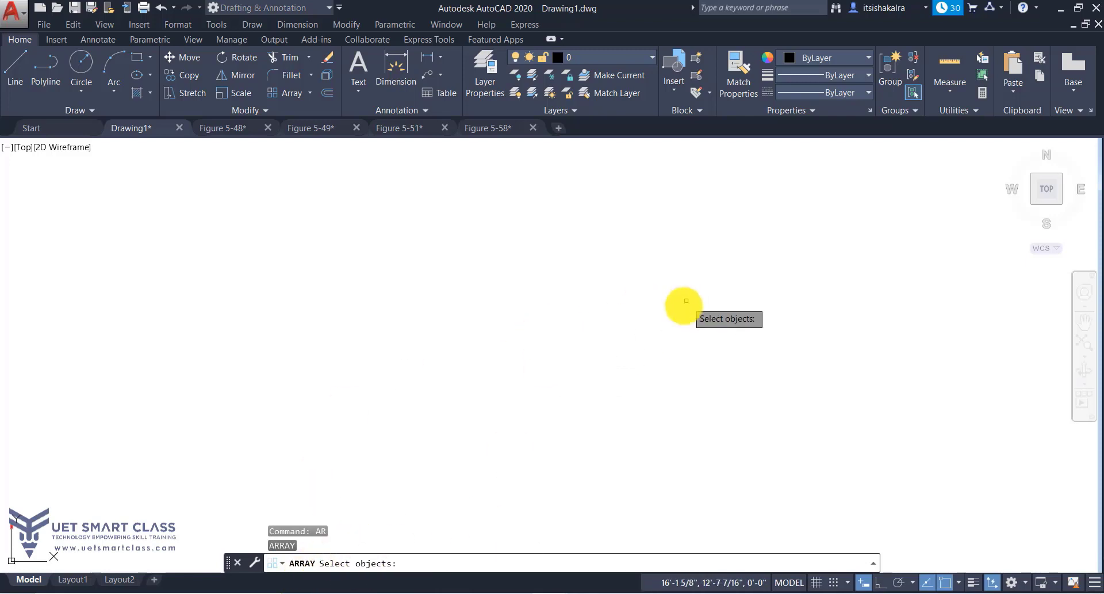
key(Escape)
text(rec)
key(Return)
click(430, 323)
text(d)
key(Return)
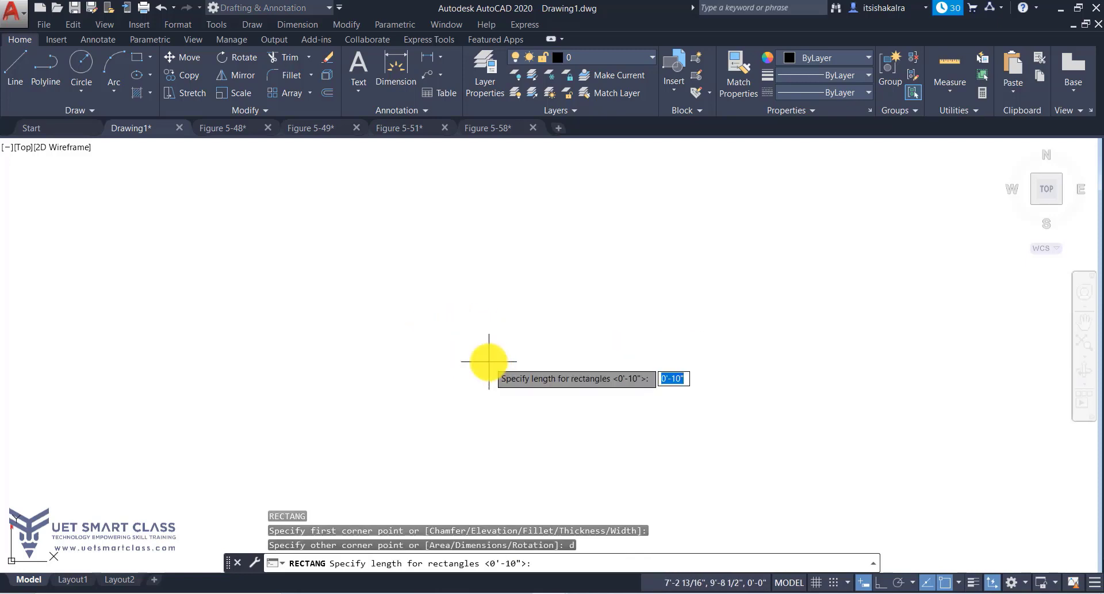
key(Return)
text(2')
key(Return)
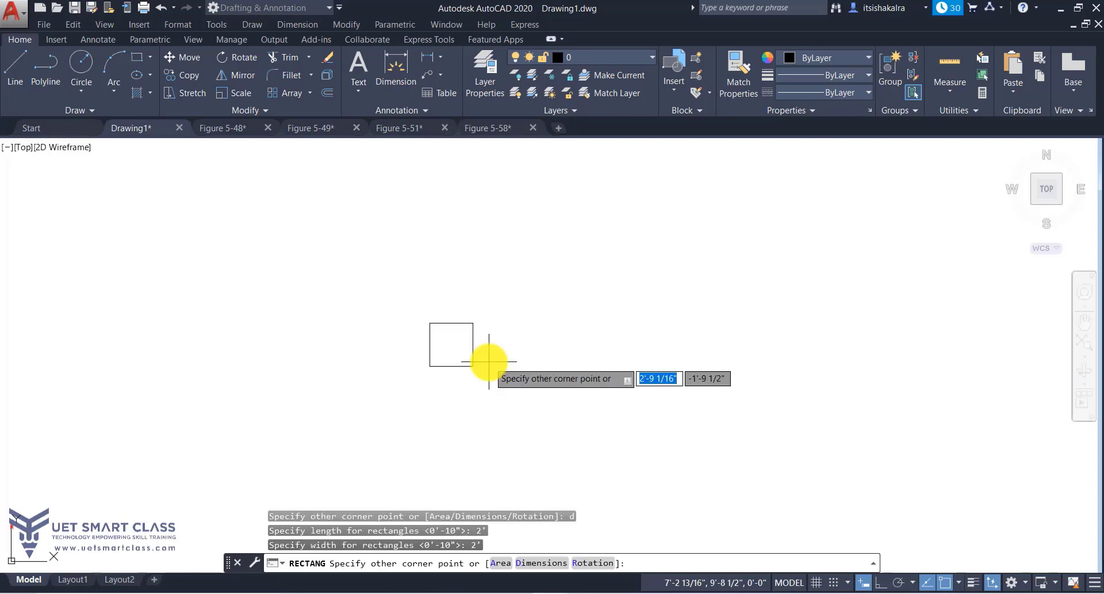
click(484, 343)
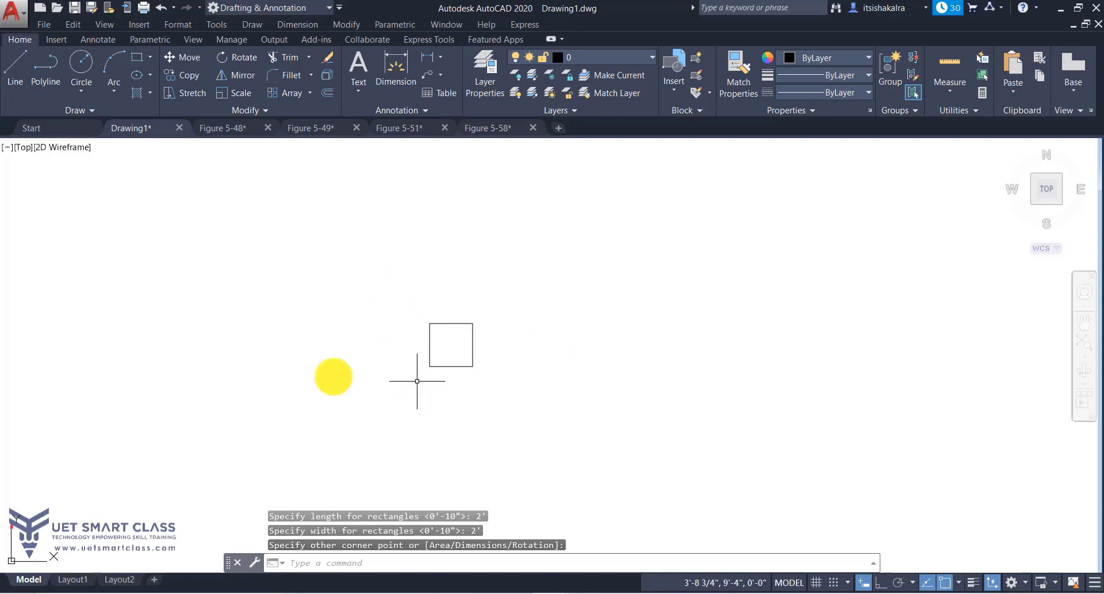
Step: Start an Array of the square using the Rectangular array type
text(AR)
key(Return)
click(515, 293)
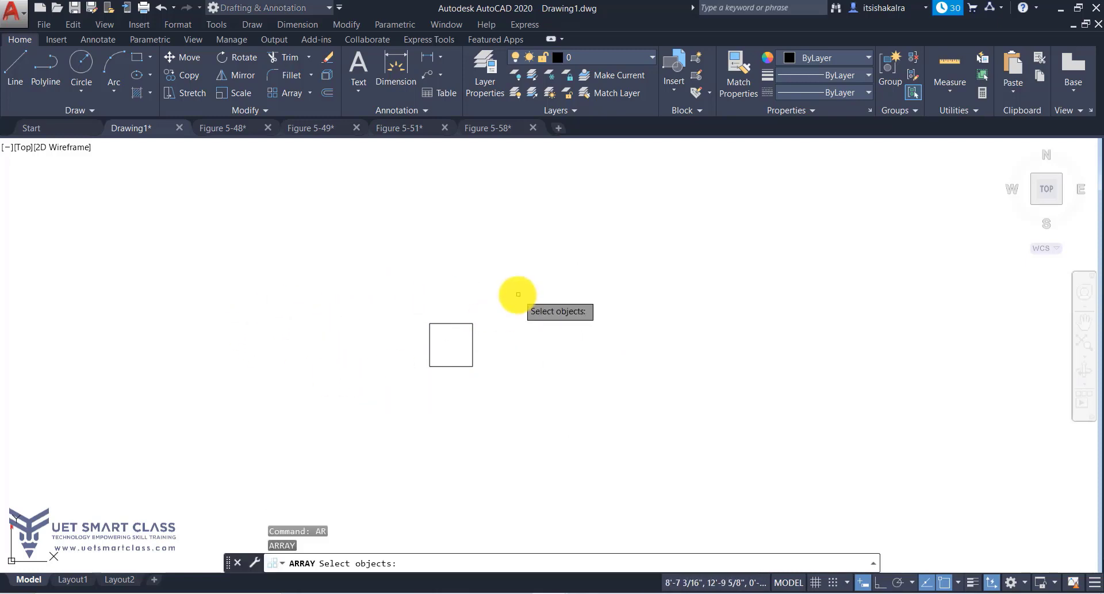
click(376, 428)
key(Return)
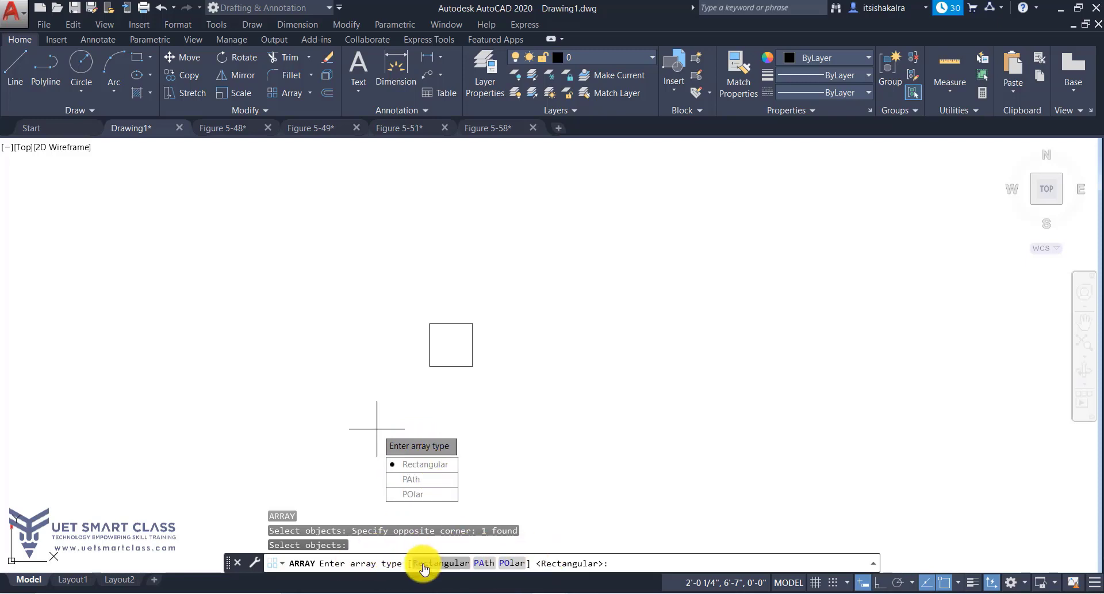
click(440, 463)
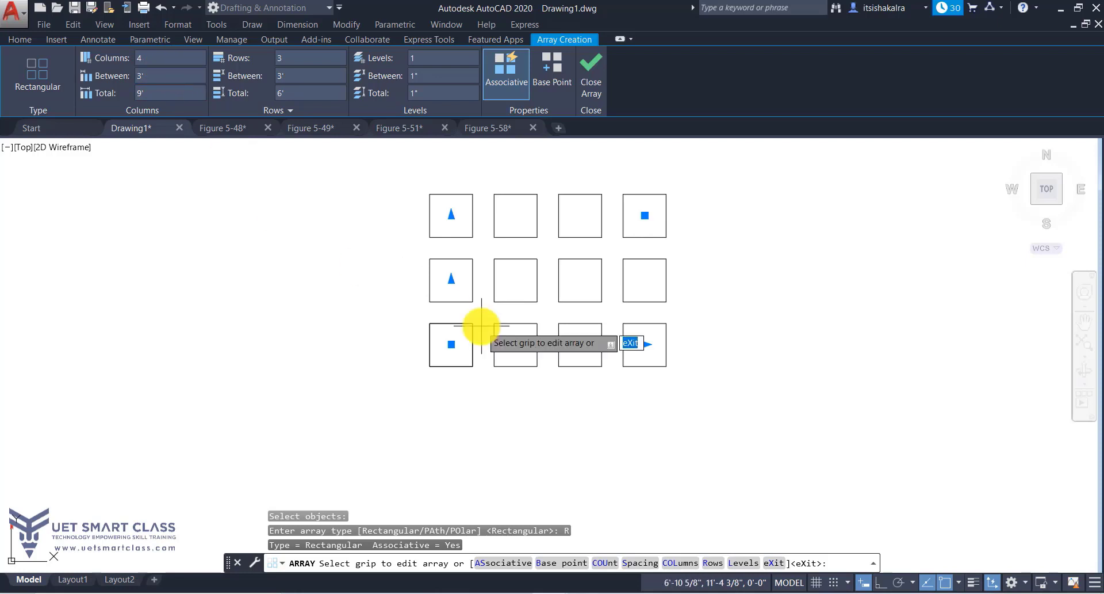
Step: Set the rectangular array to 6 columns and 5 rows
click(153, 61)
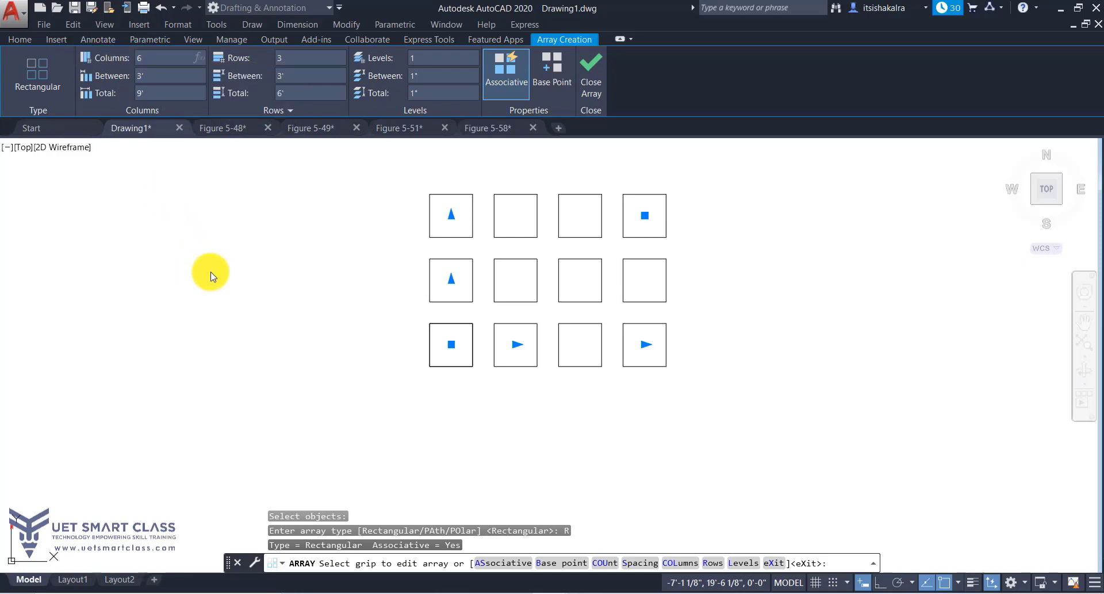
key(Return)
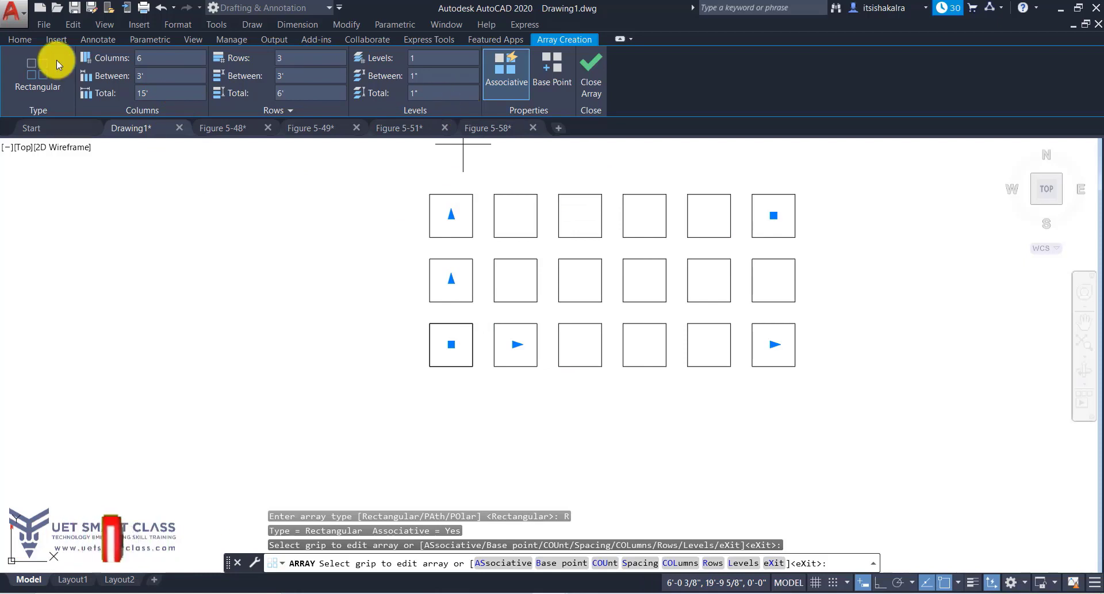
click(296, 58)
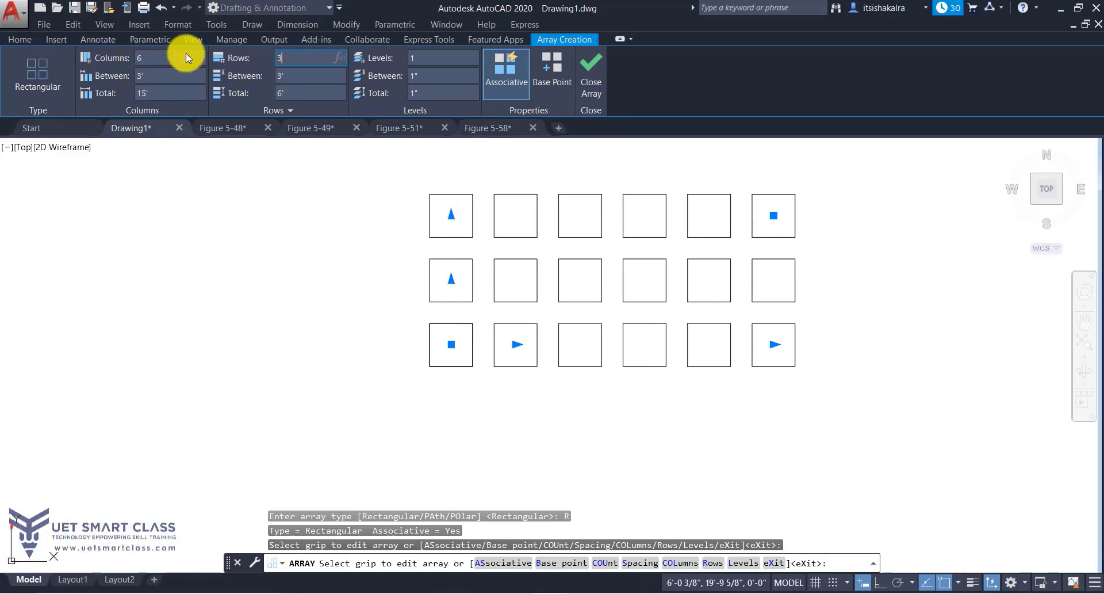
text(5)
key(Return)
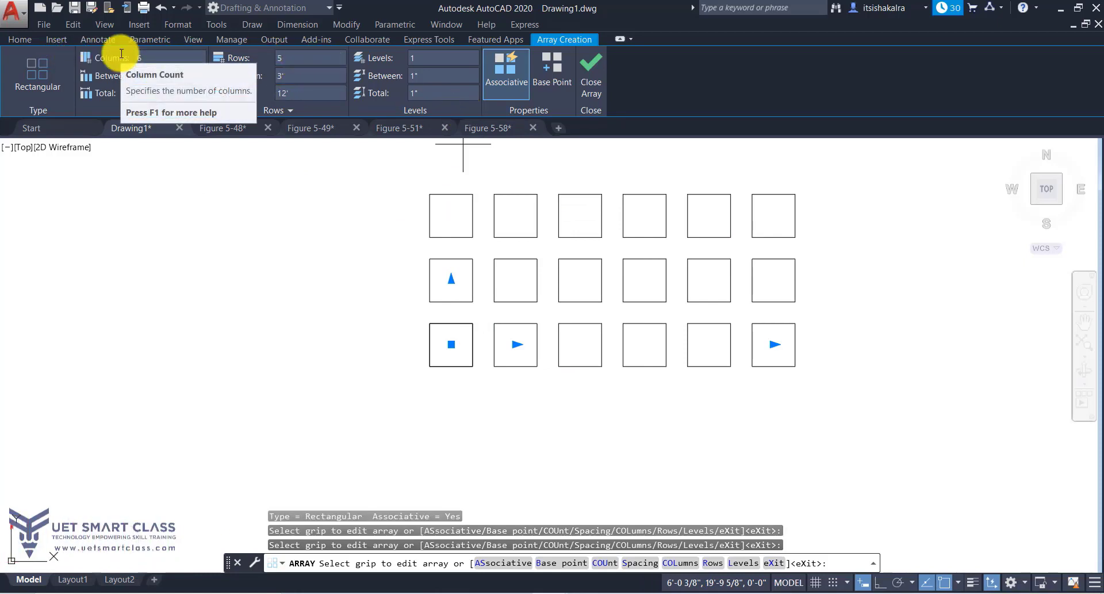
Step: Set the array's column spacing to 6' and its row spacing to 5'
scroll(535, 267, down, 2)
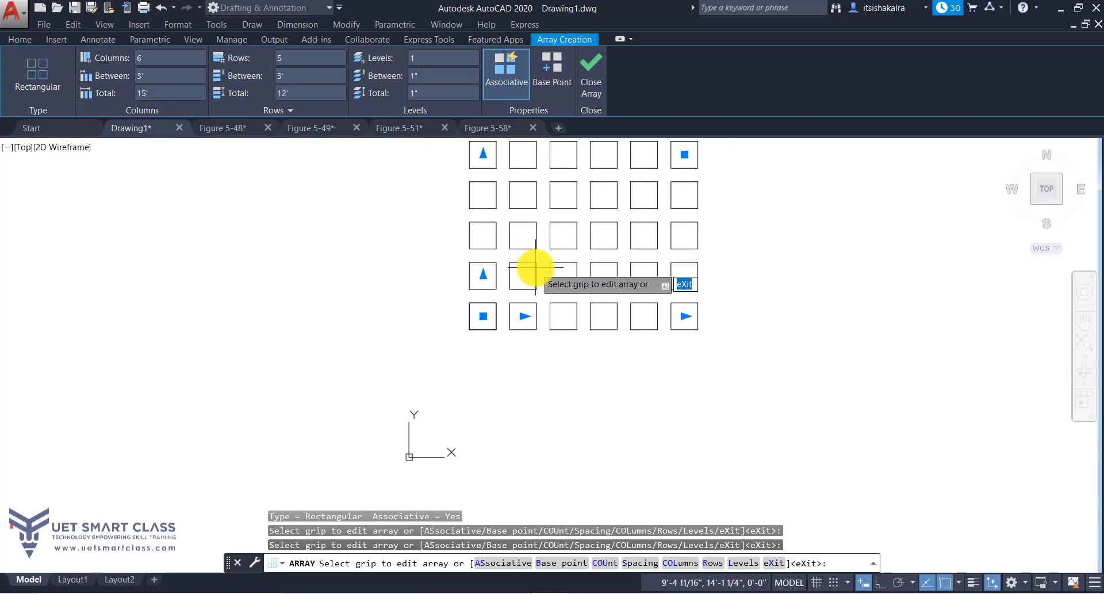
scroll(536, 267, down, 2)
scroll(573, 185, up, 5)
scroll(574, 180, down, 3)
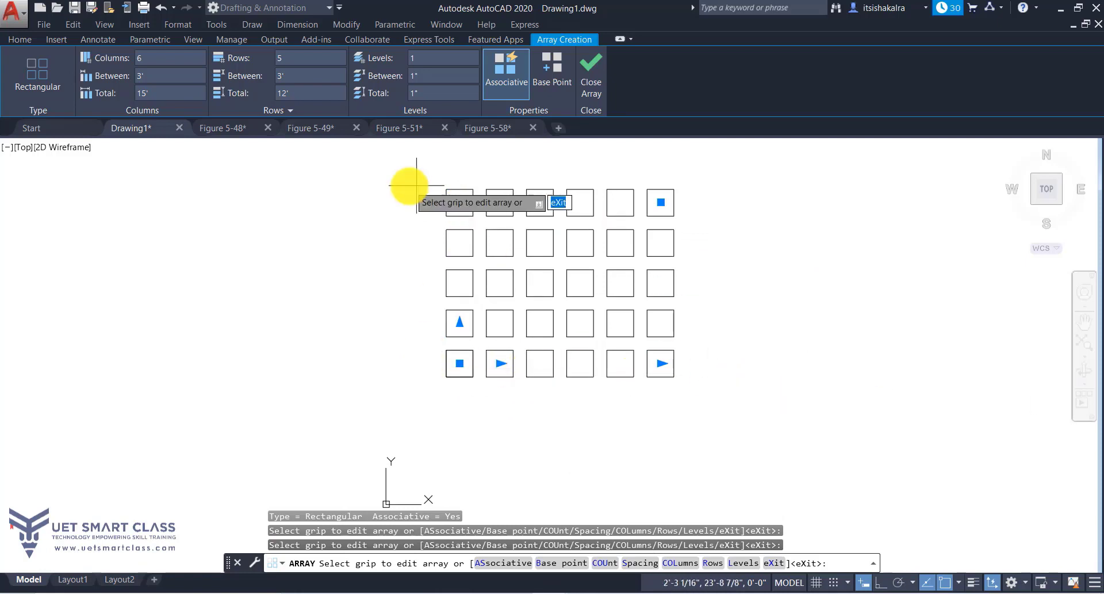
click(153, 77)
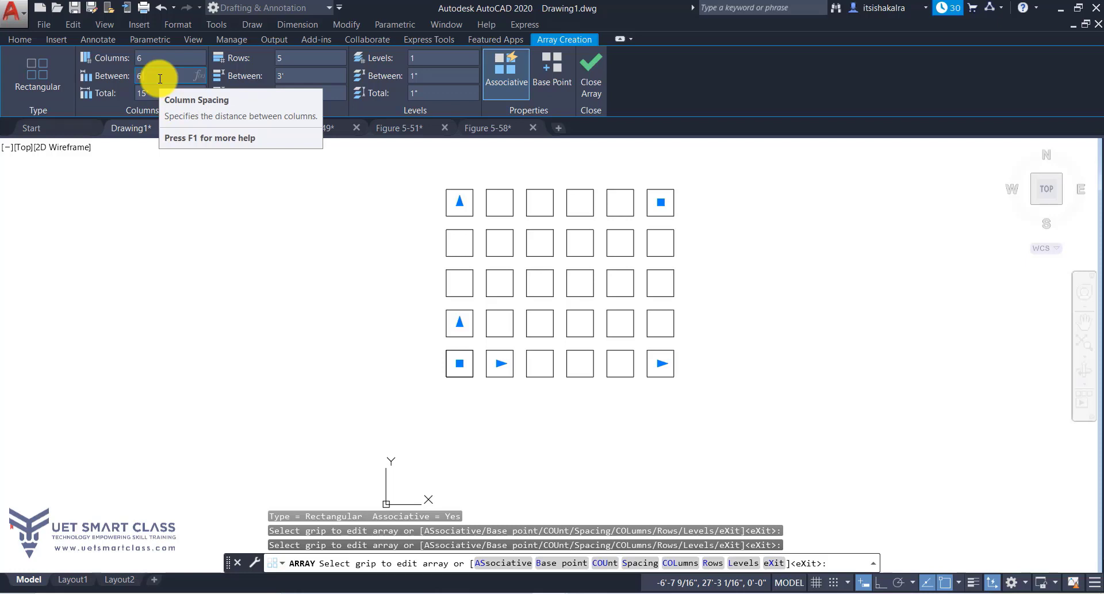
key(Return)
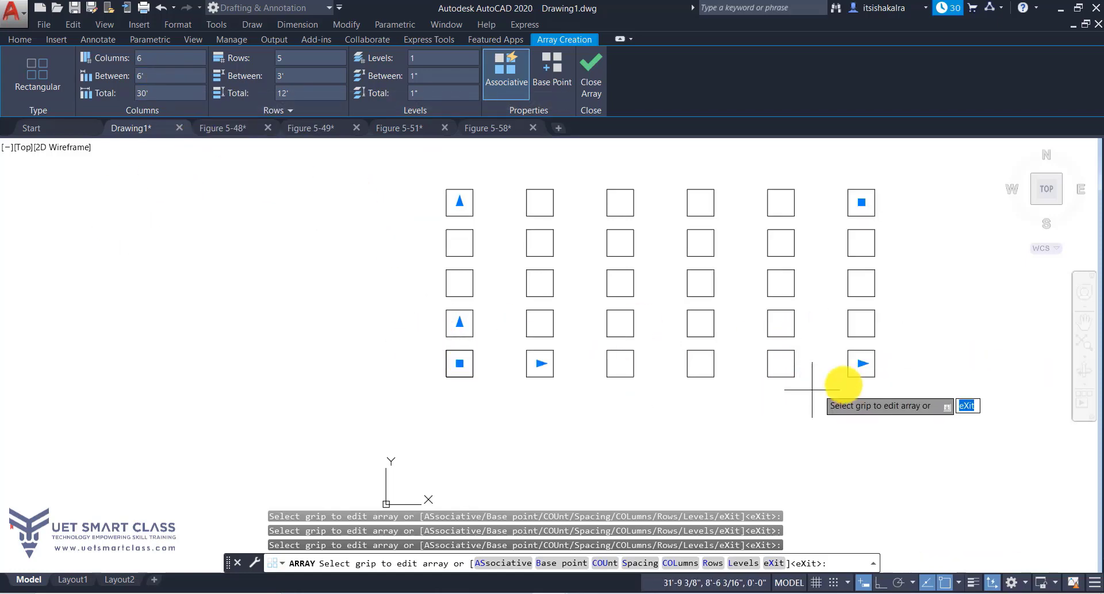
click(298, 75)
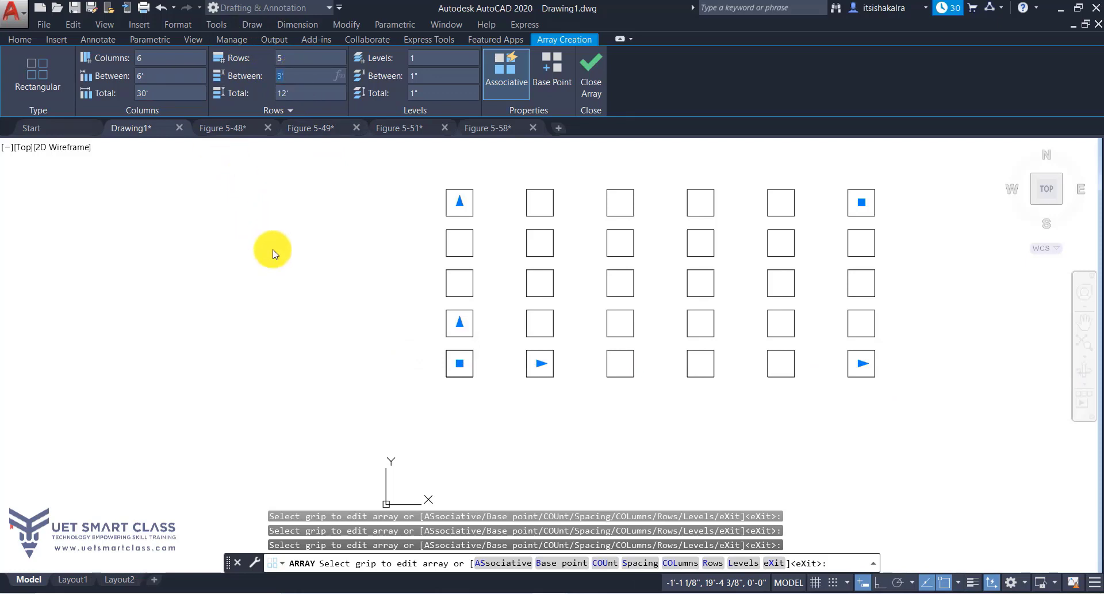
key(Return)
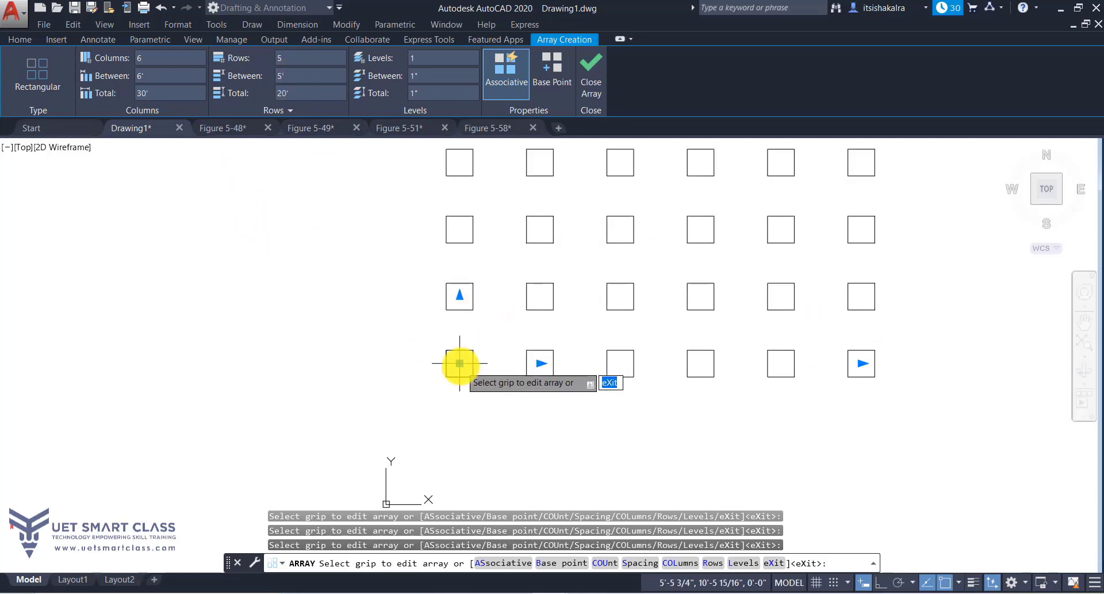
Step: Set the total distance between the array's first and last columns to 25'
scroll(460, 363, down, 2)
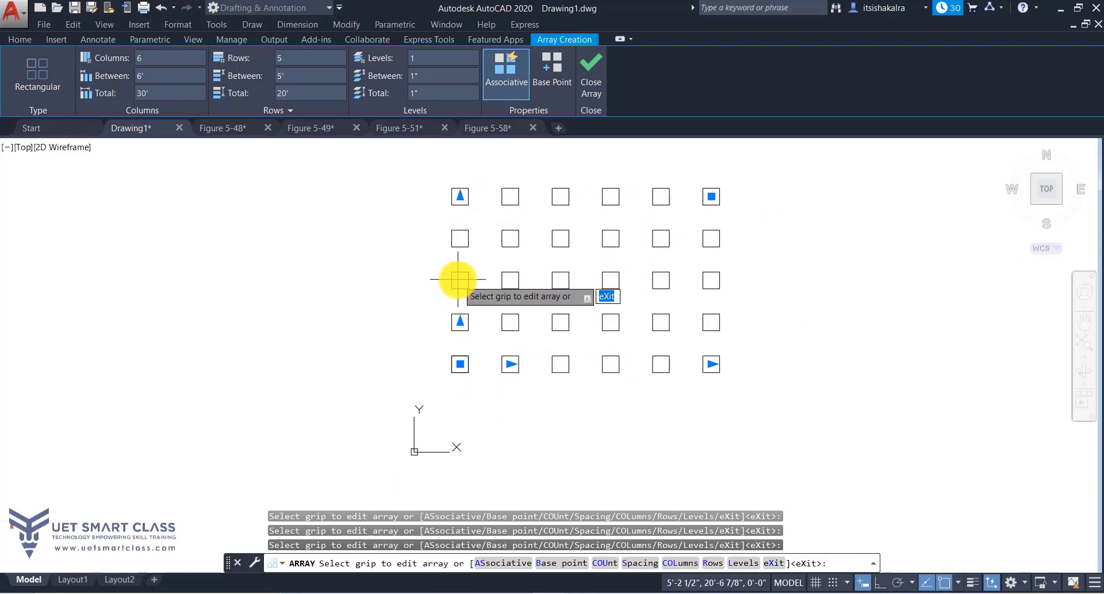
click(156, 94)
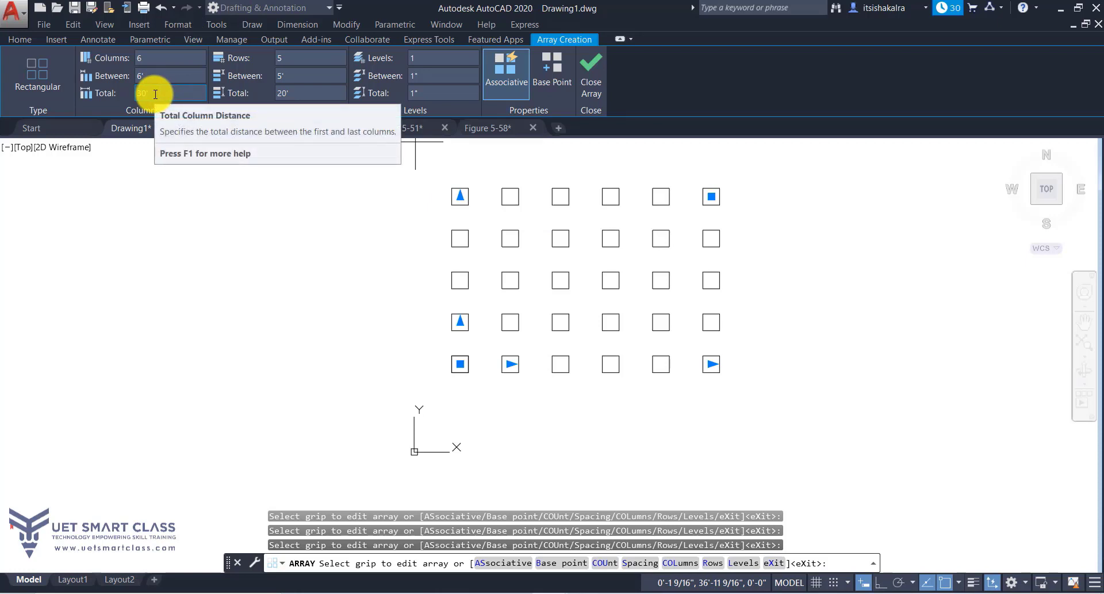
text(30)
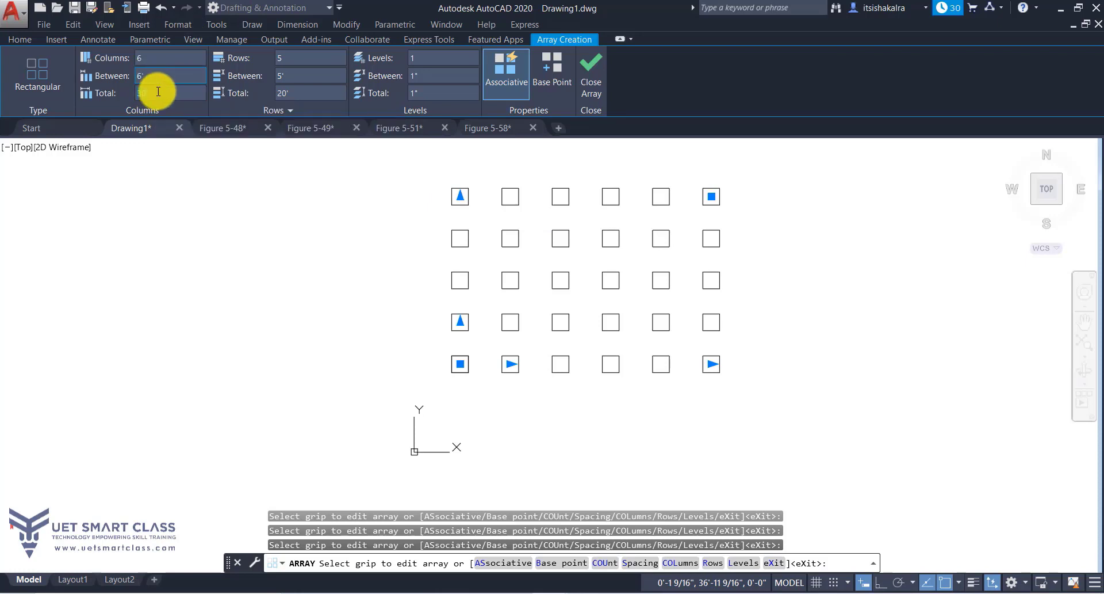
click(159, 53)
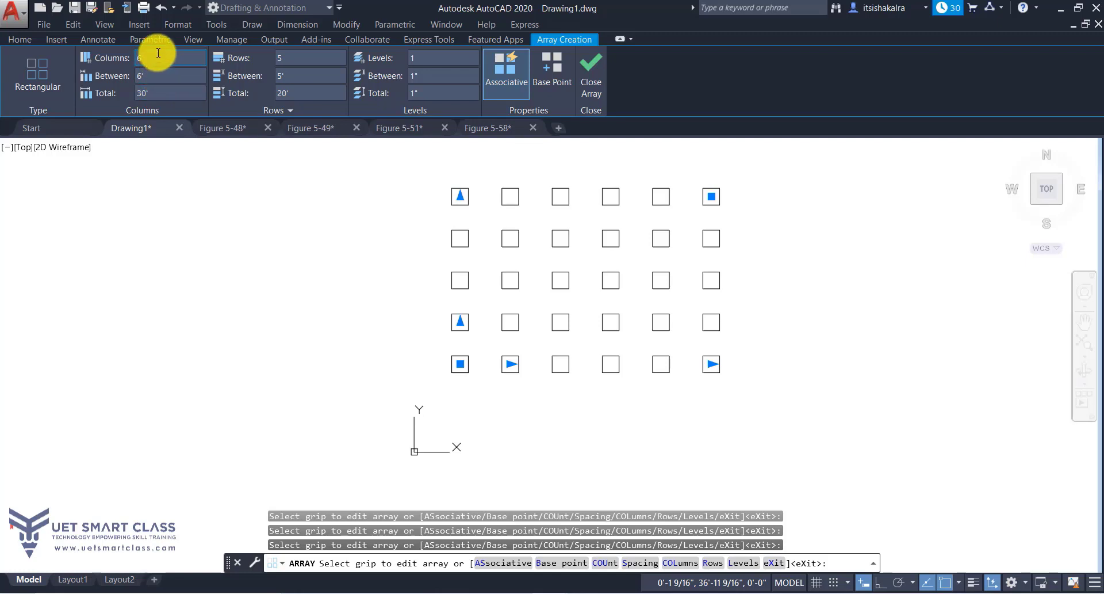
click(160, 93)
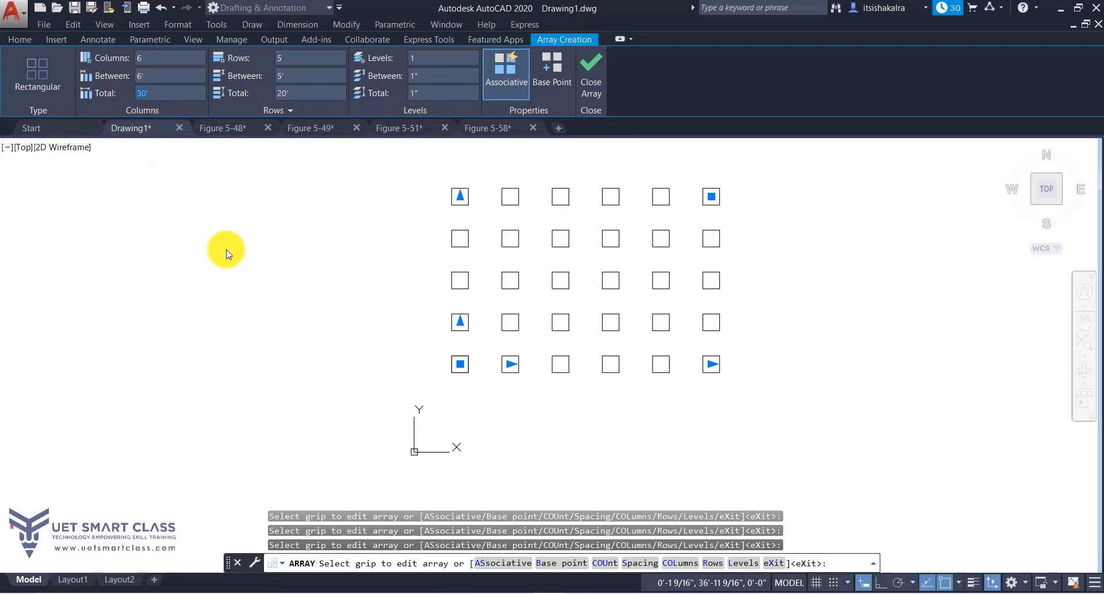
key(Return)
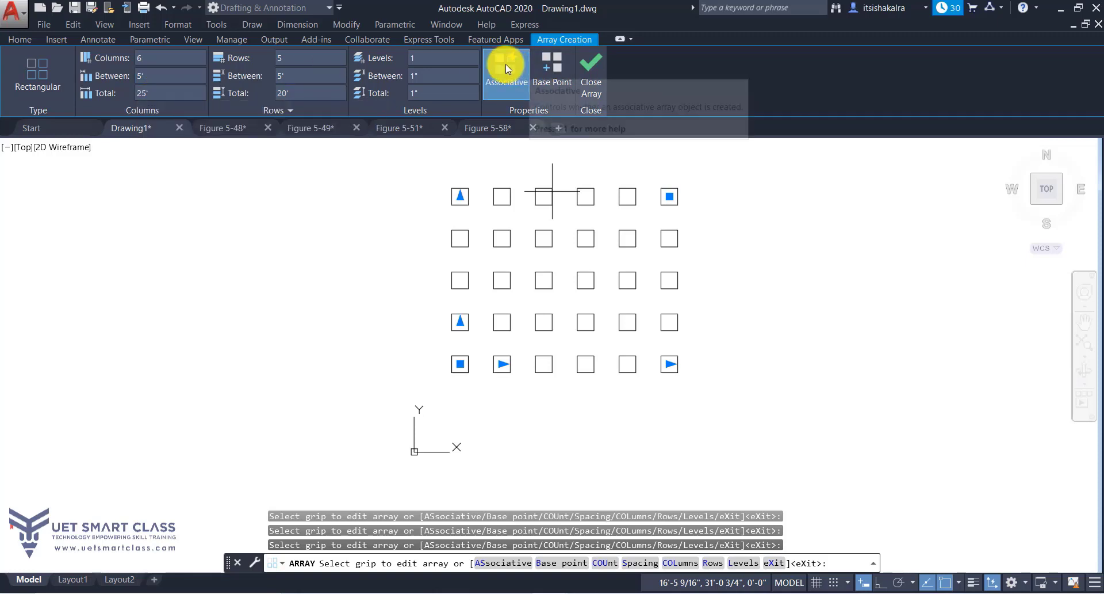
Step: Set the total distance between the array's first and last columns to 30'
click(152, 91)
key(BackSpace)
key(BackSpace)
text(8)
key(Return)
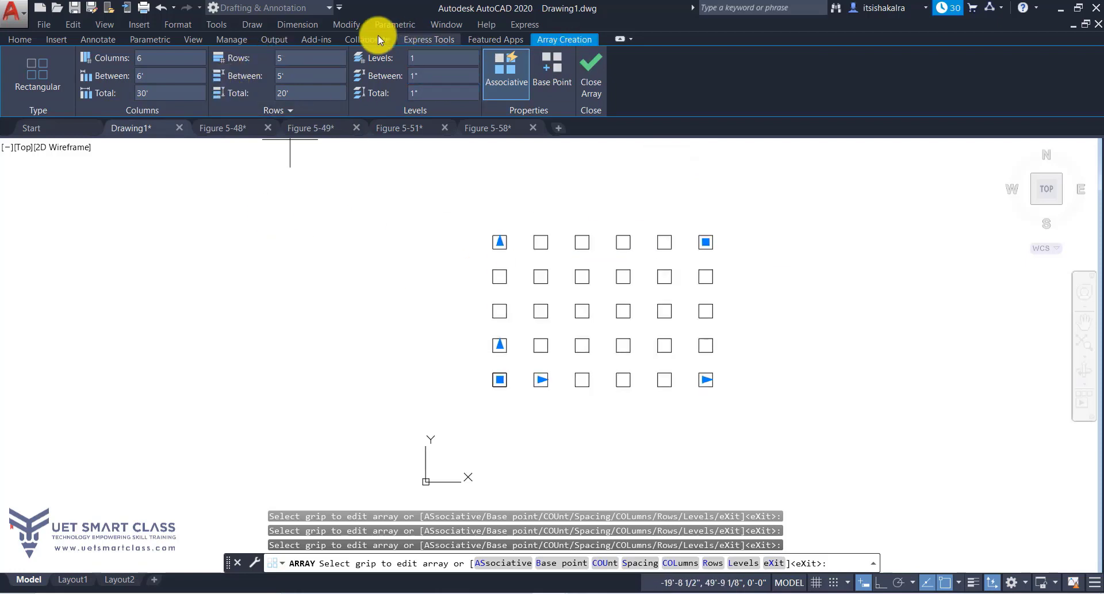
Step: Set the array to 3 levels with a level spacing of 5'
click(423, 56)
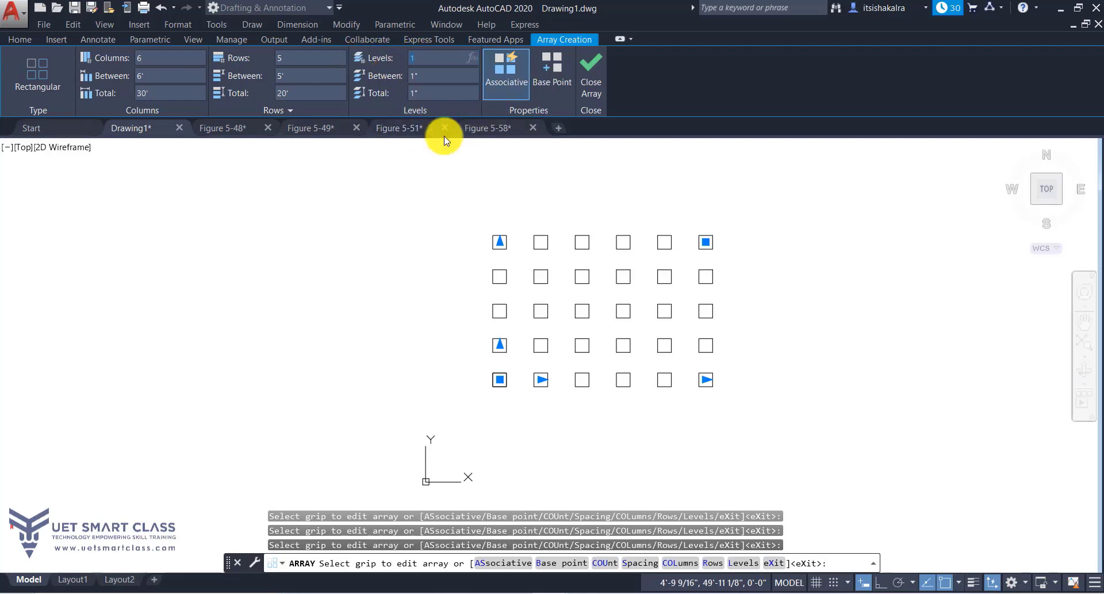
text(3)
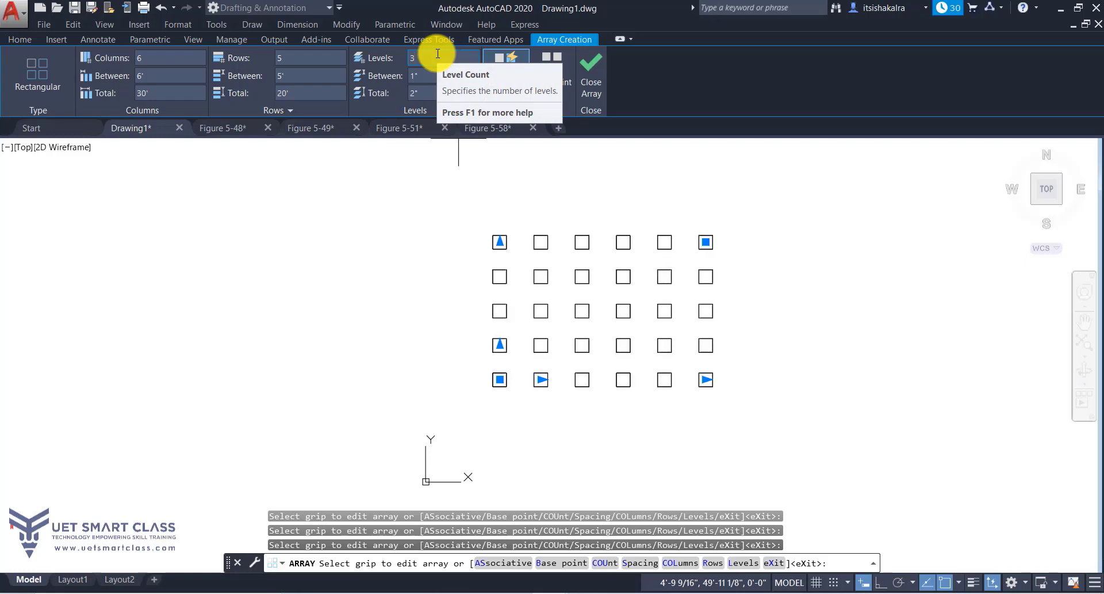
click(436, 77)
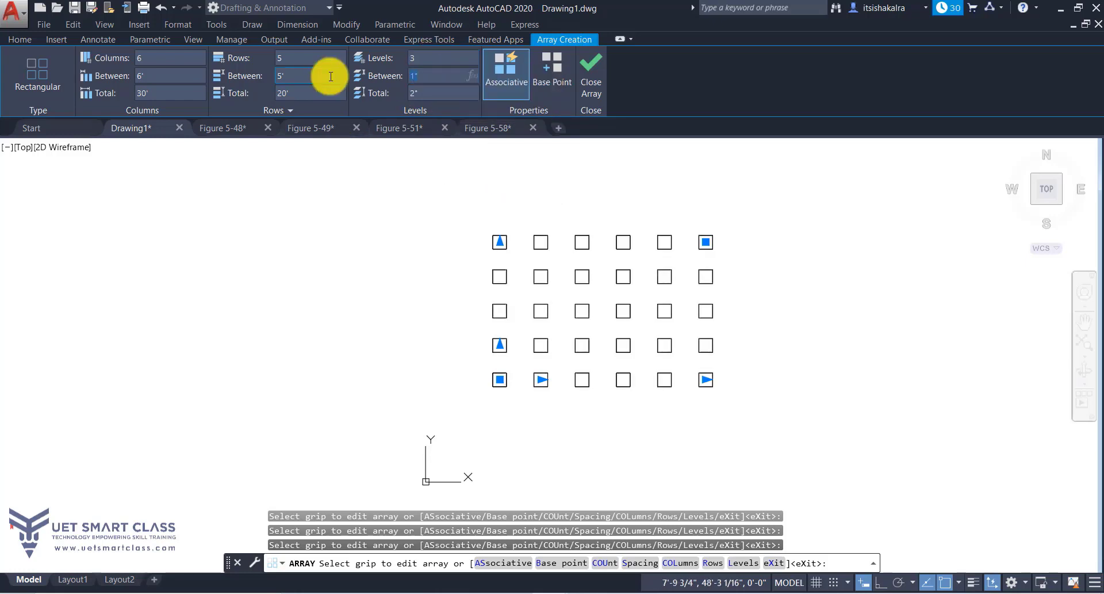
text(5)
key(Return)
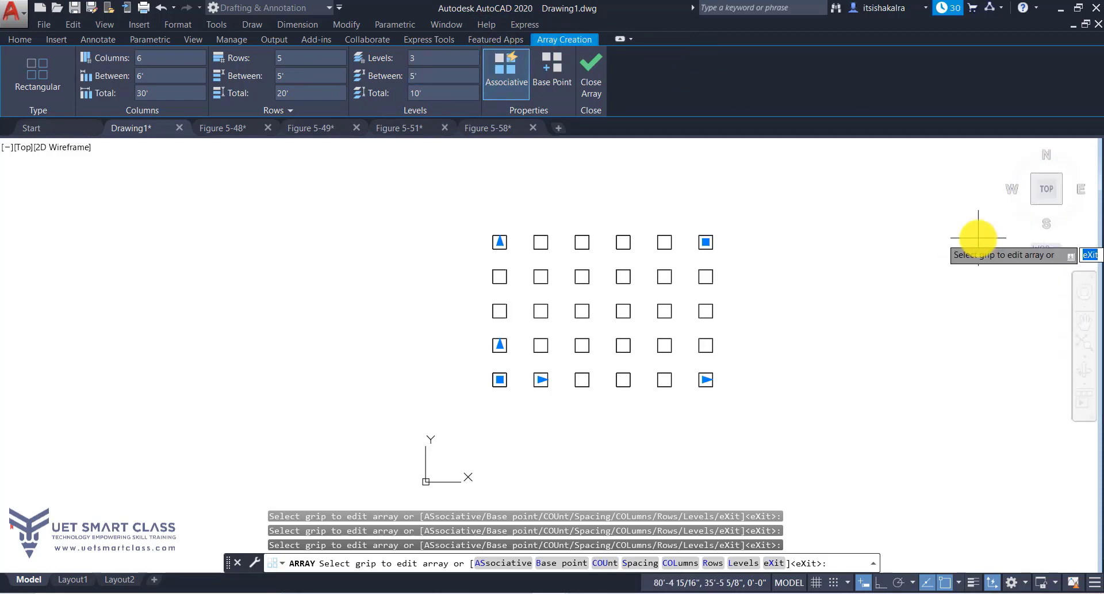
Step: Examine the array's stacked levels in a 3D orbit view and return to the top view
click(1083, 368)
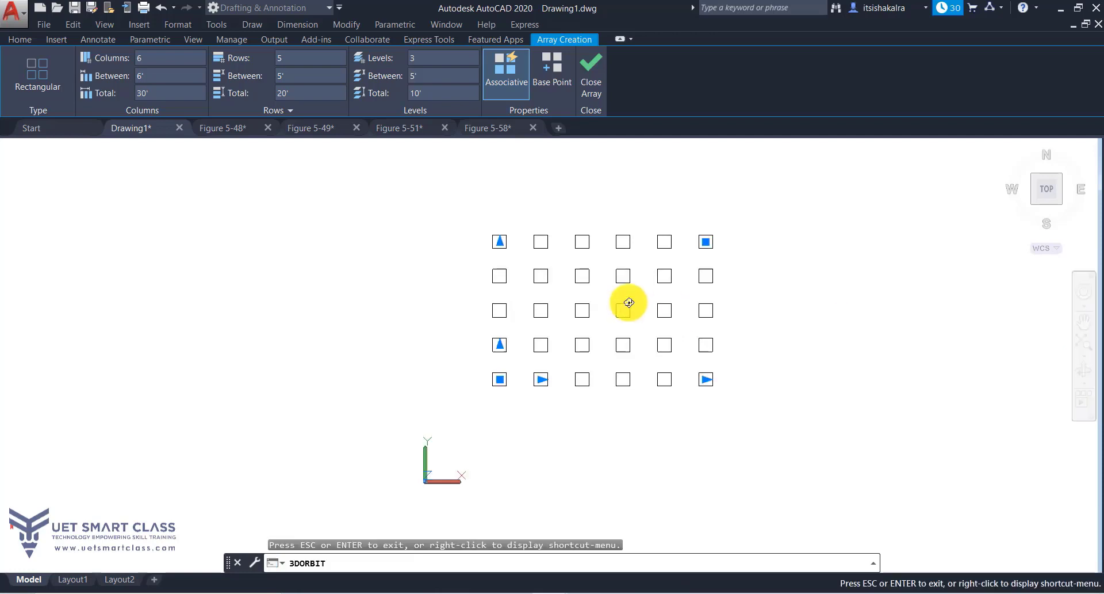
drag(610, 326, 613, 163)
click(1040, 177)
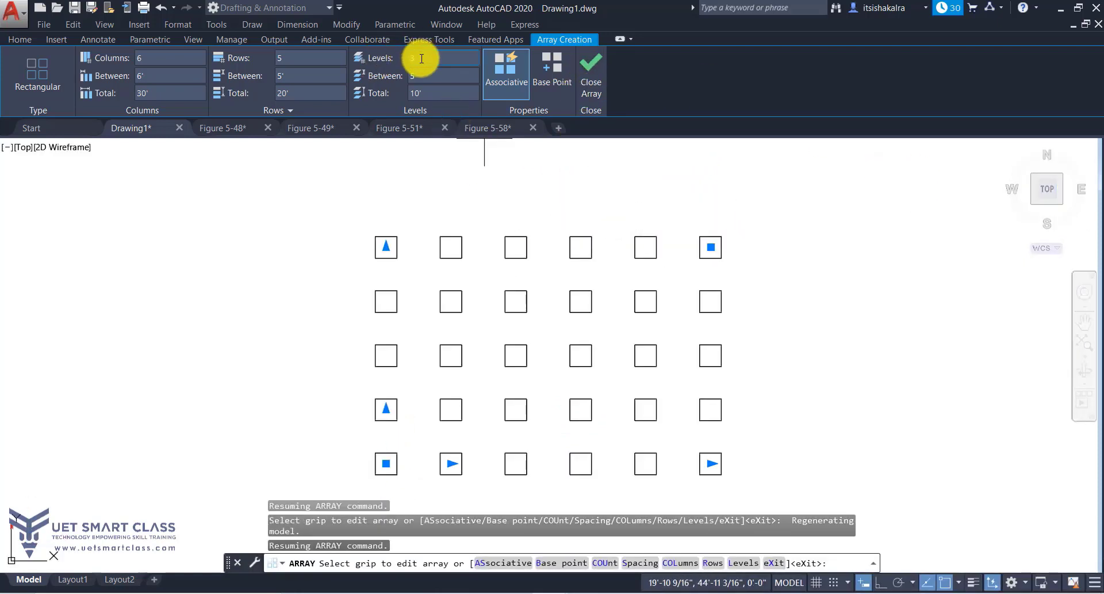
Step: Set the array's level count to 1
key(Return)
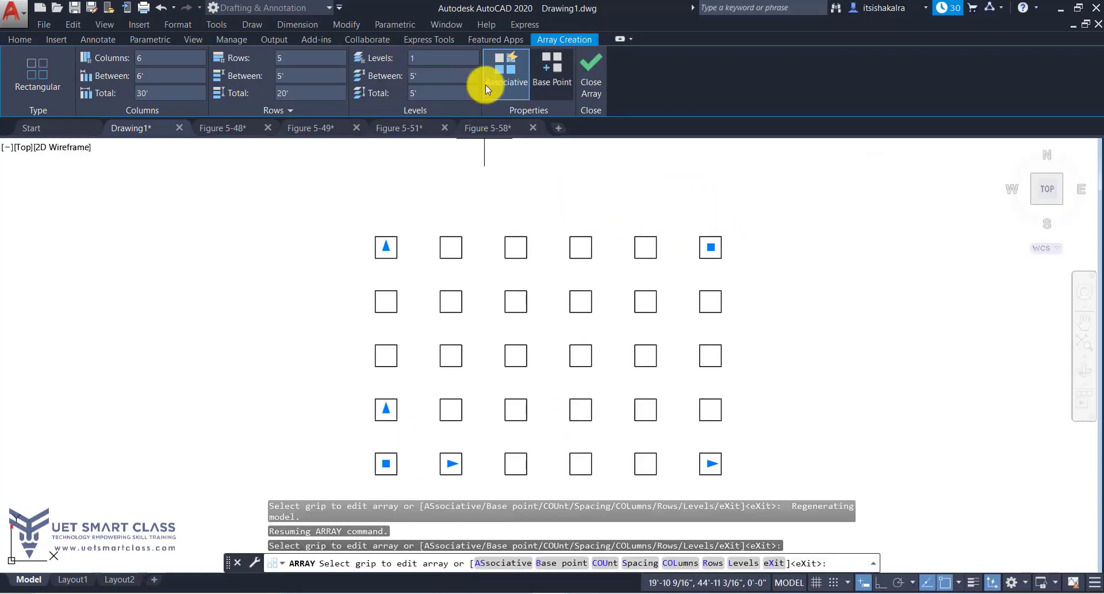
Step: Set the array's level spacing to 1"
click(439, 80)
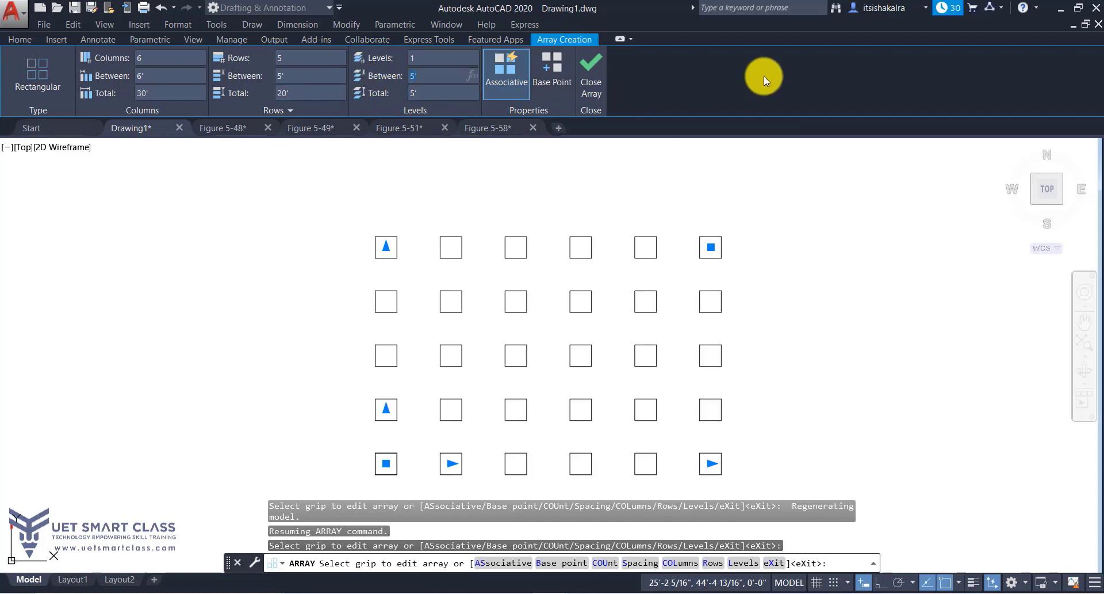
key(Return)
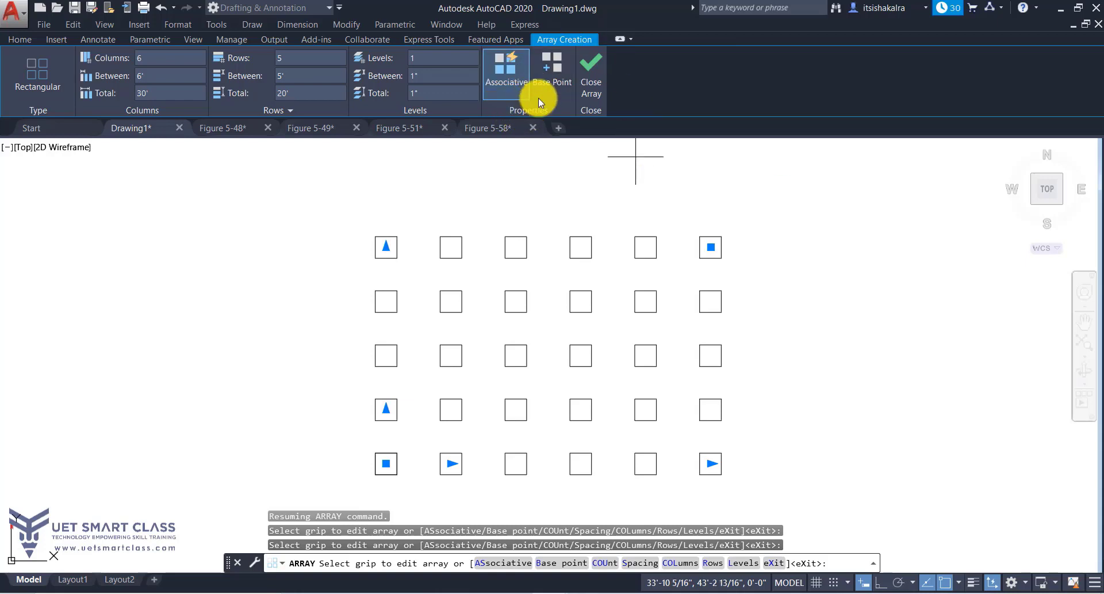
Step: Set the array's base point at the lower-left corner of the parent square
click(554, 83)
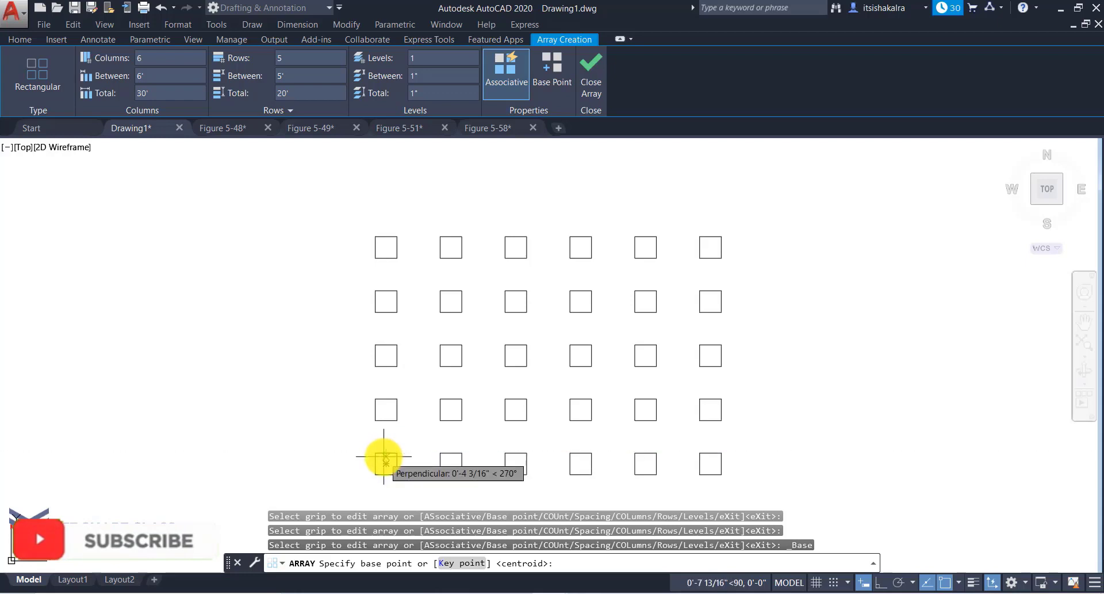
scroll(383, 458, up, 4)
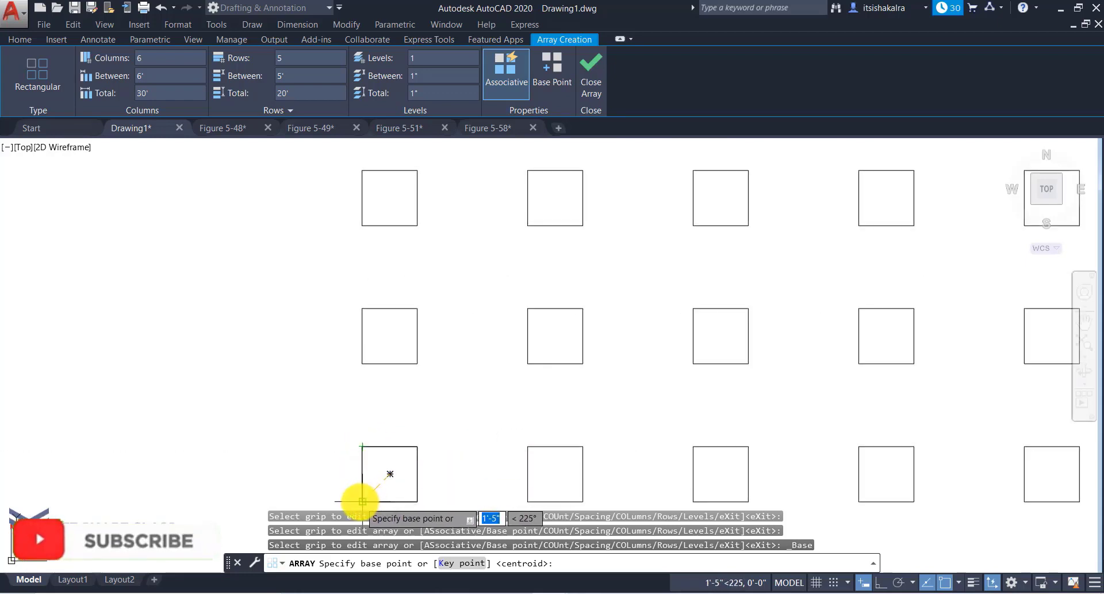
click(362, 500)
scroll(432, 345, down, 4)
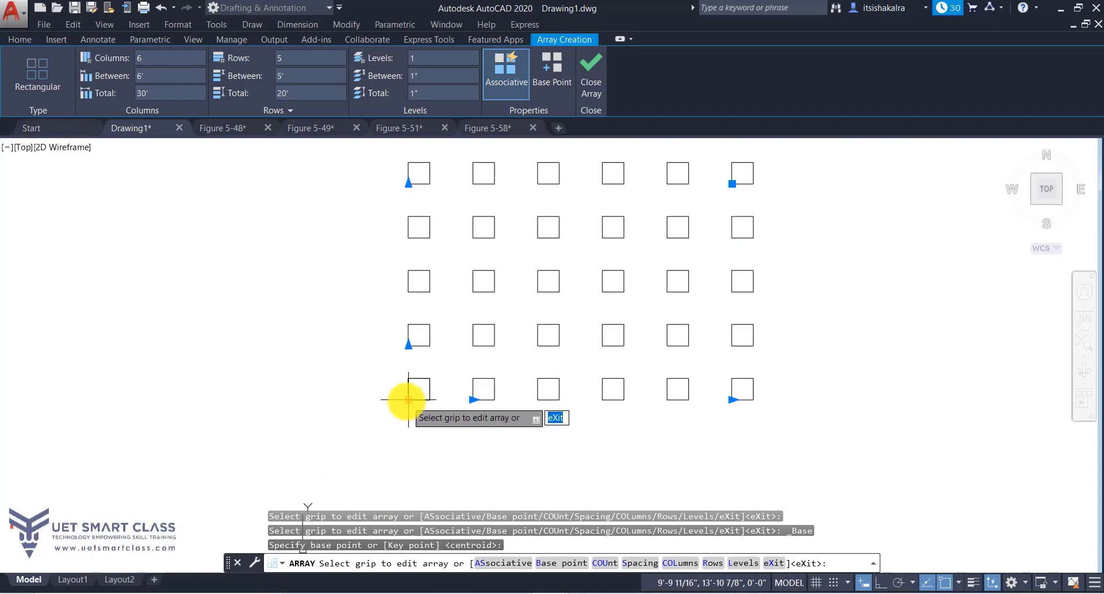
Step: Set the array's base point at the center of the parent square and finish creating the array
click(567, 75)
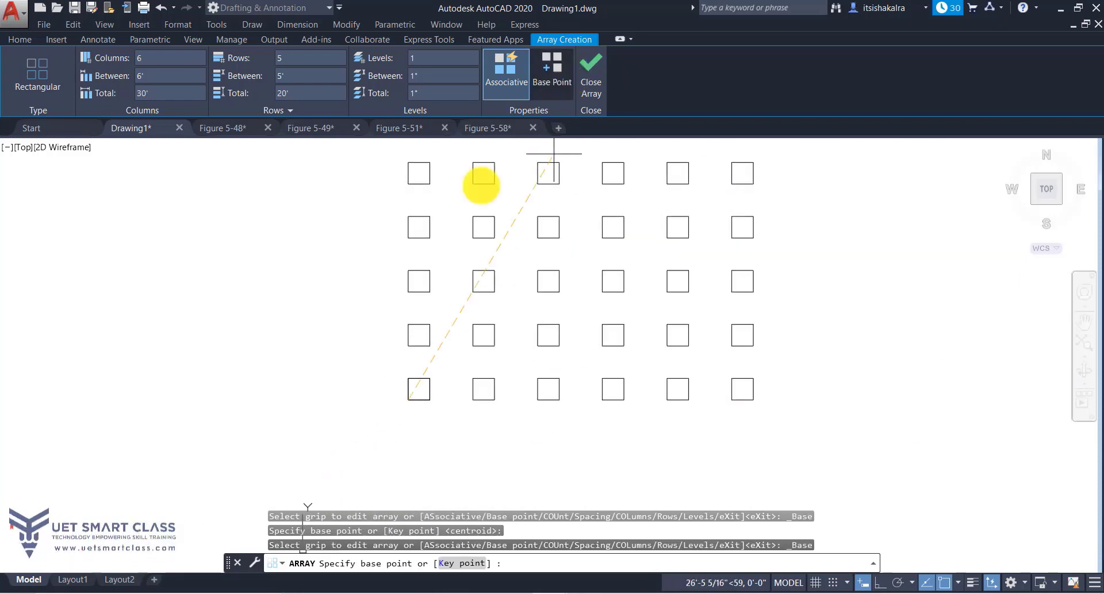
click(418, 387)
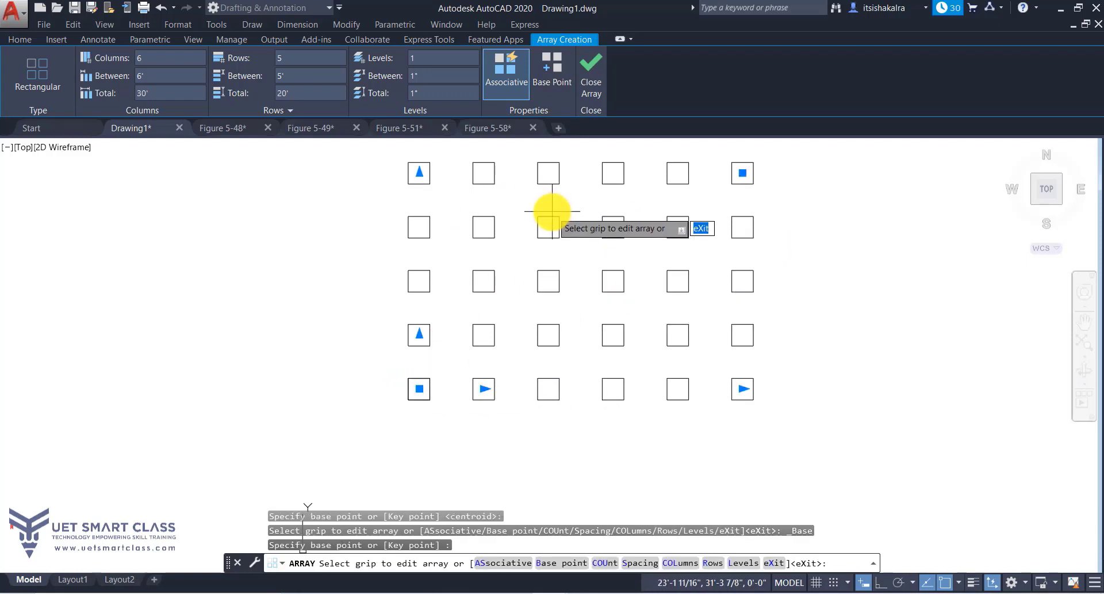
click(589, 84)
Step: Select the finished array in the drawing with a crossing window
scroll(806, 197, down, 5)
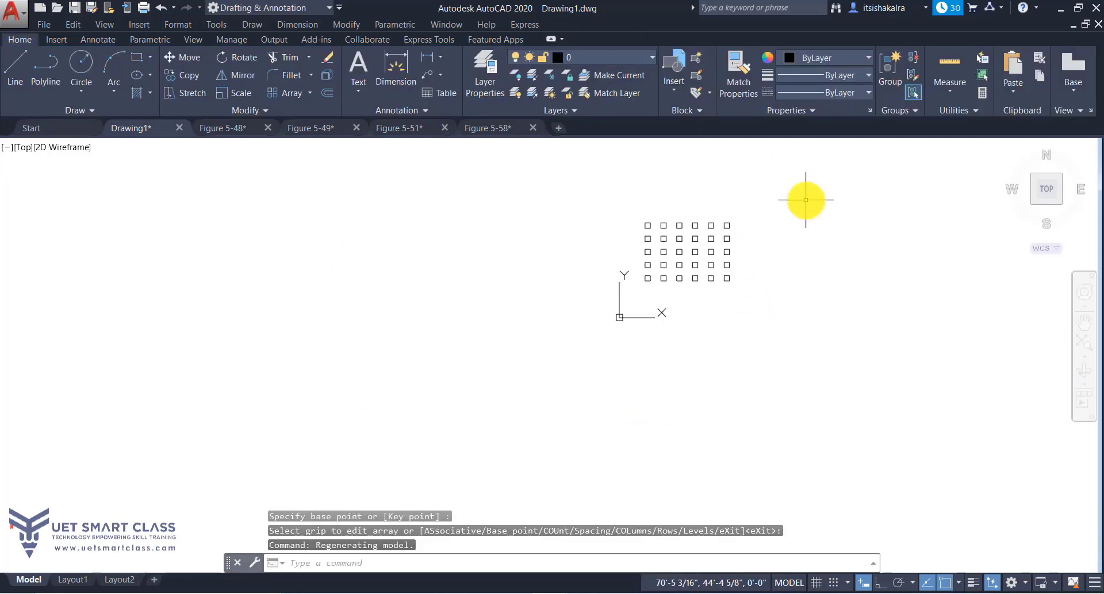
scroll(803, 195, up, 4)
click(623, 216)
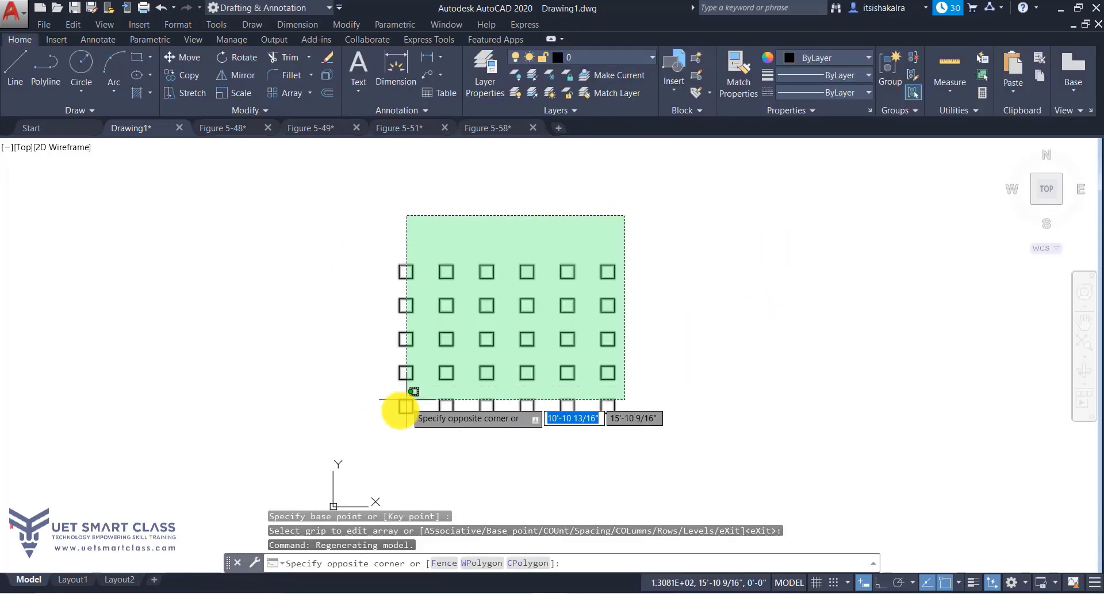
click(403, 408)
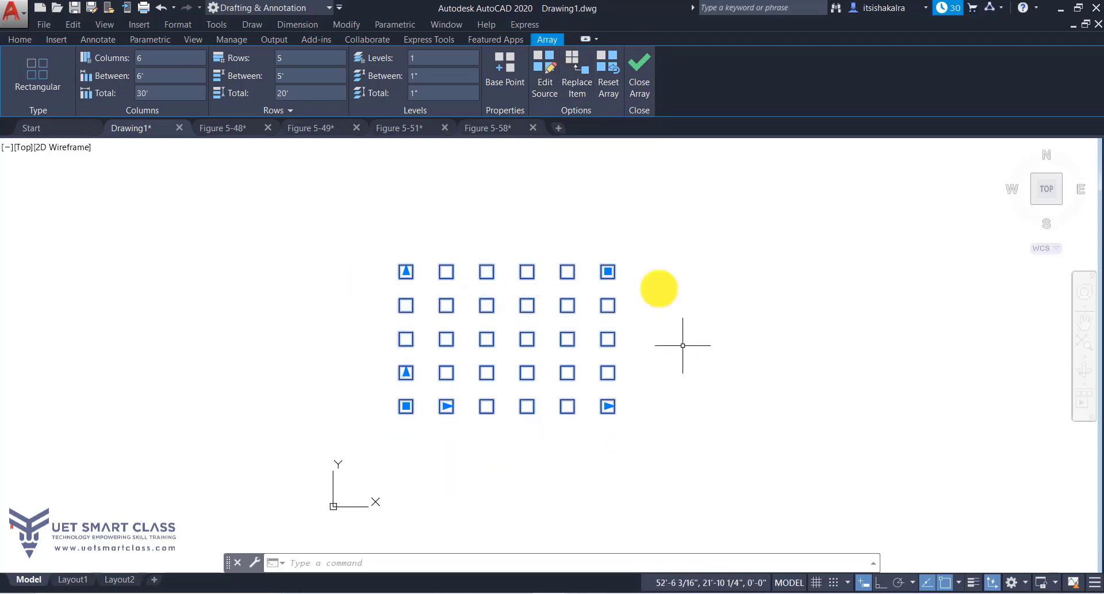
Step: Switch to the PowerPoint slide show and view the slide on editing the associative rectangular array with grips
key(alt+Tab)
key(alt+Tab)
key(alt+Tab)
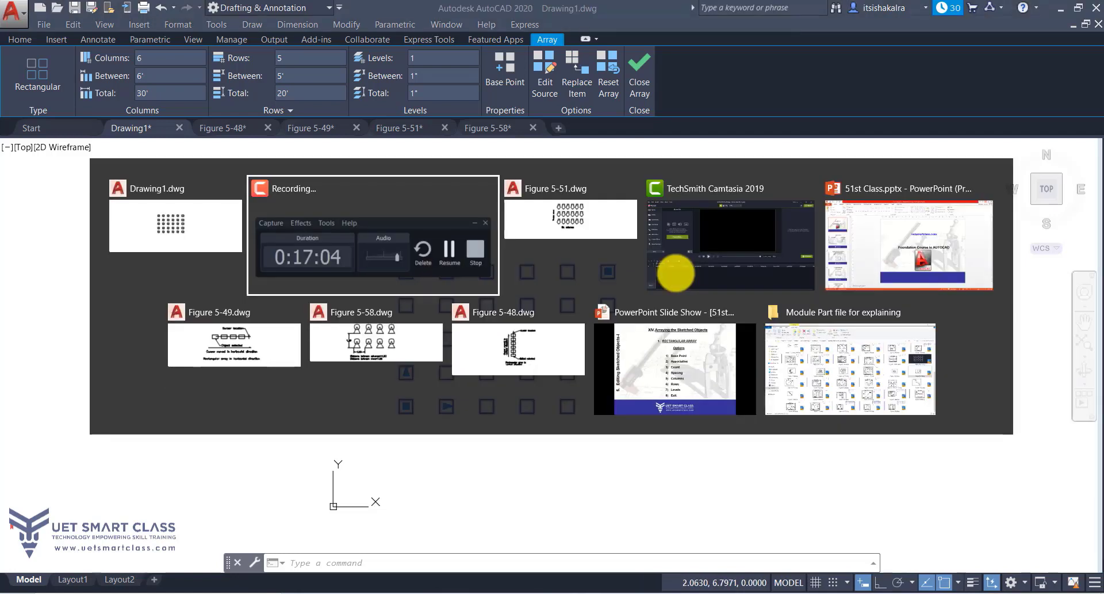
key(alt+Tab)
key(alt+Tab)
key(alt+Tab)
key(alt+Tab)
key(alt+Tab)
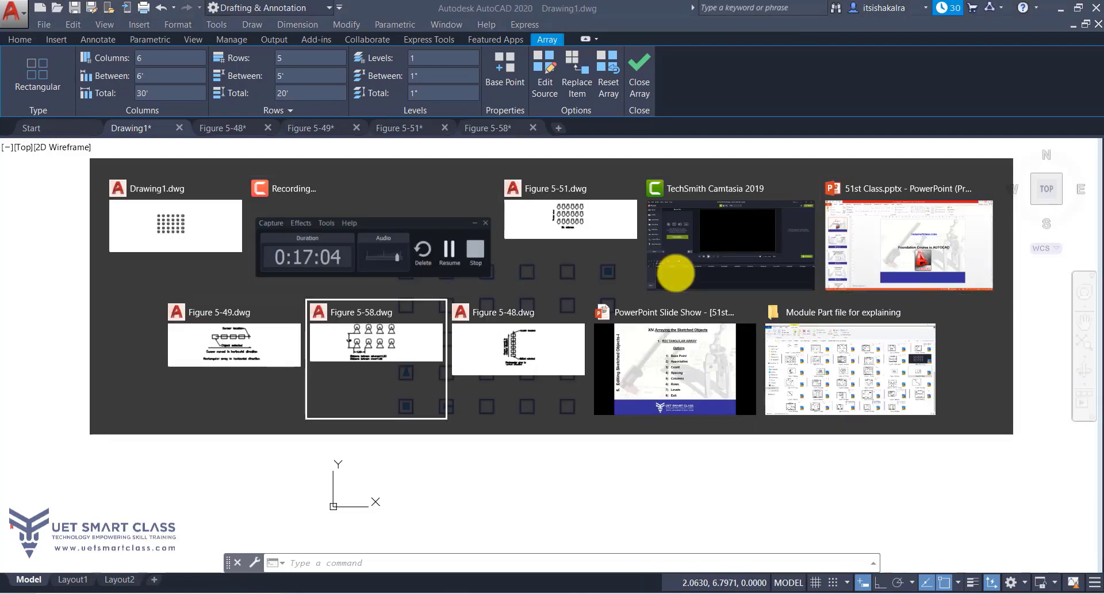
key(Right)
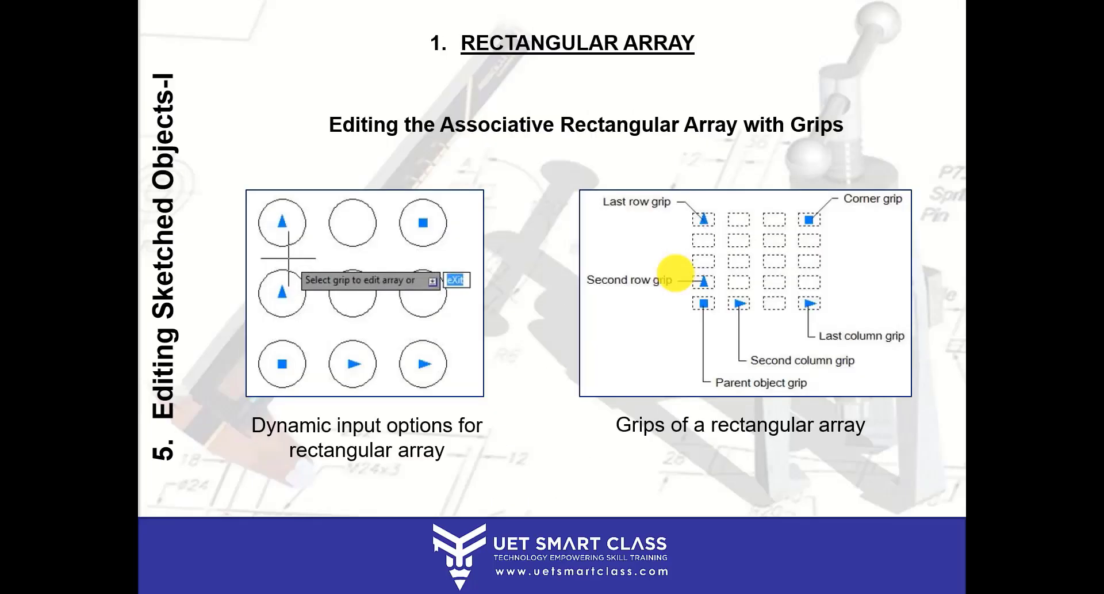
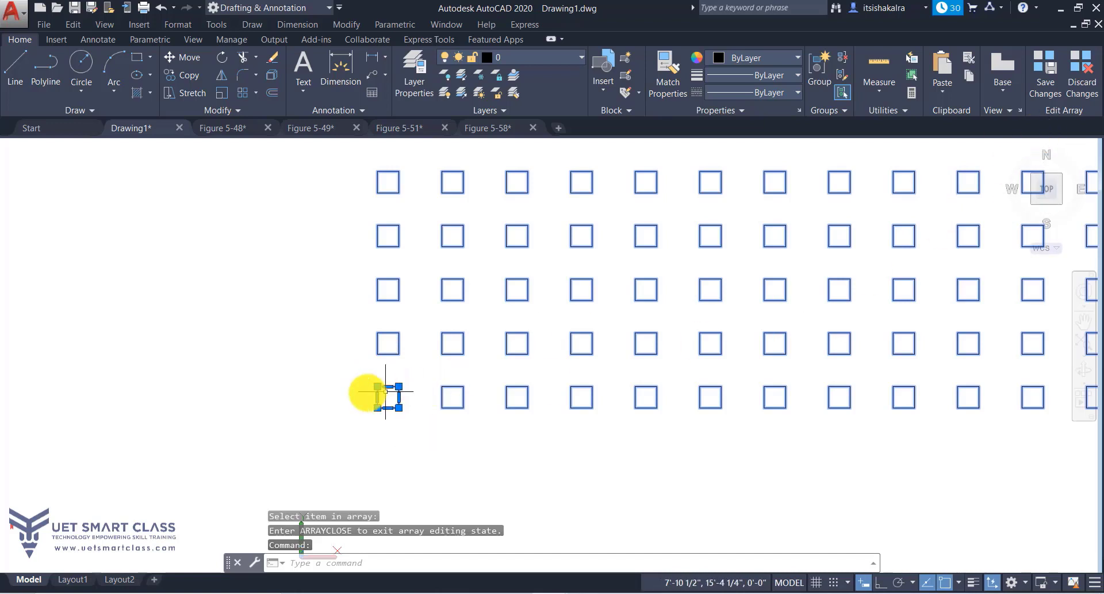
Step: Draw a circle in the array's source, centered in the lower-left square and reaching its edges
mouse_move(399, 396)
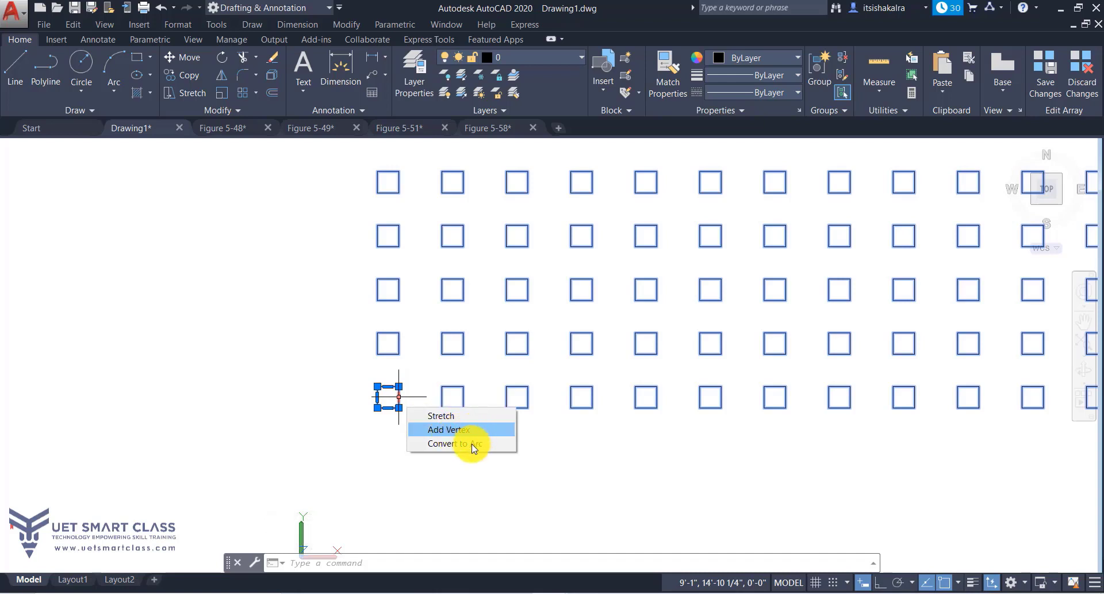
key(Escape)
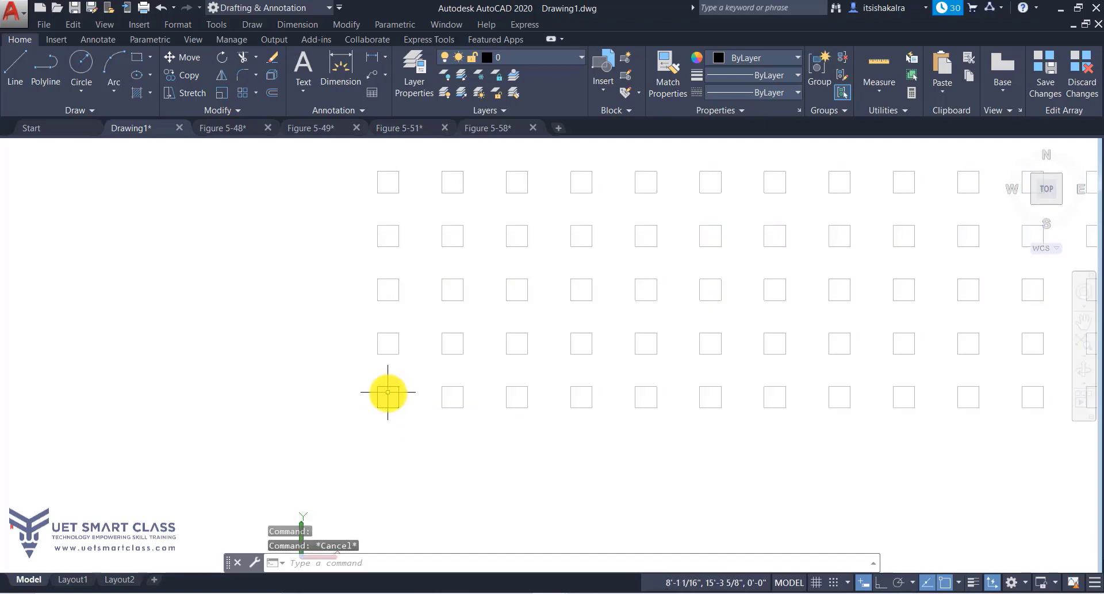
scroll(388, 392, up, 4)
text(c)
key(Return)
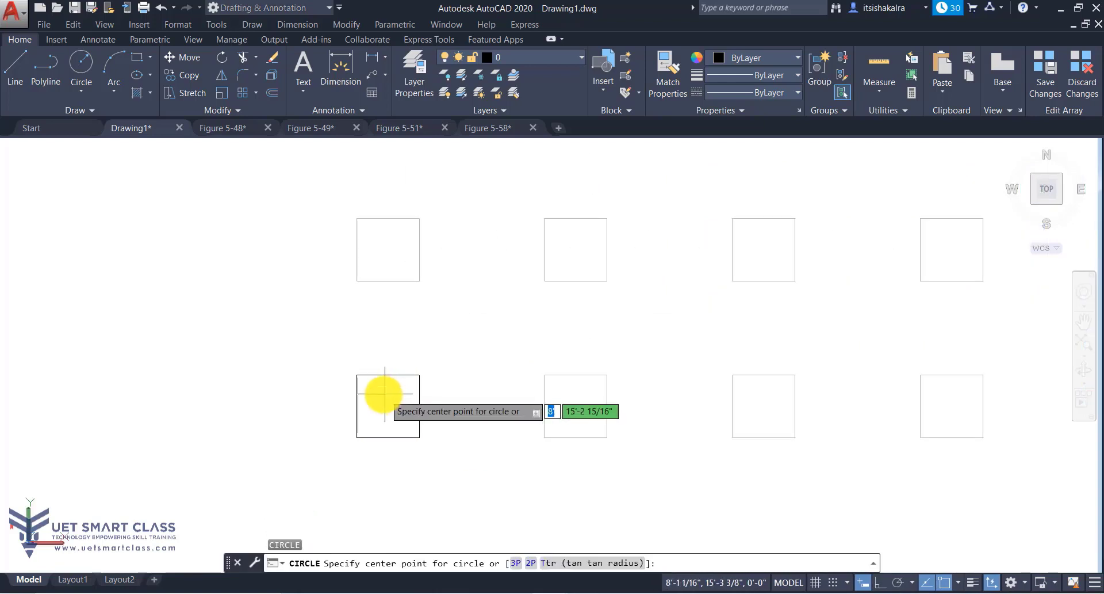
click(388, 406)
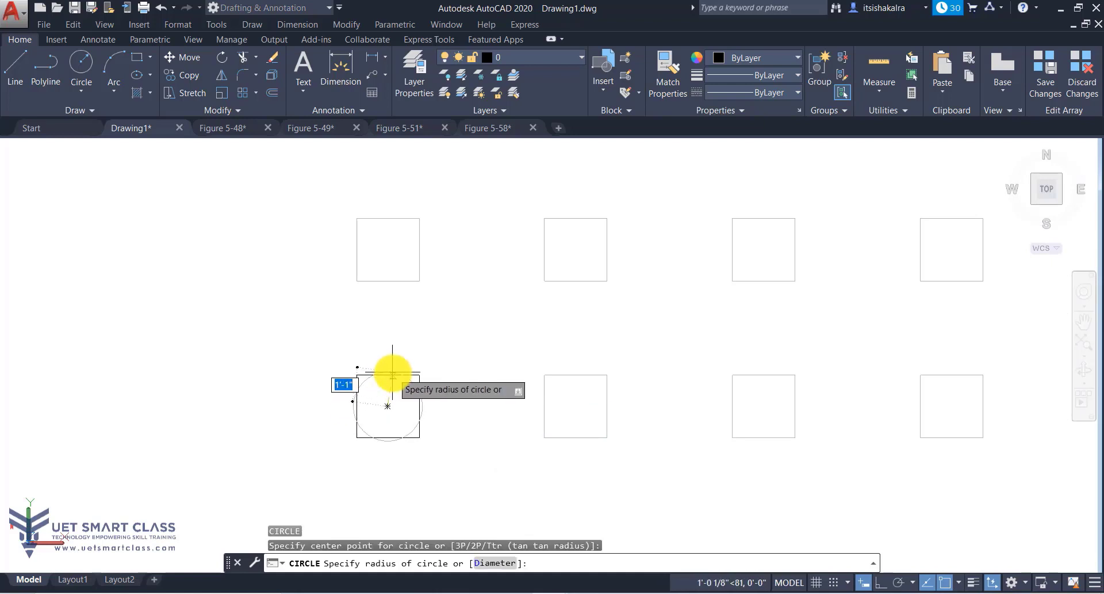
click(391, 375)
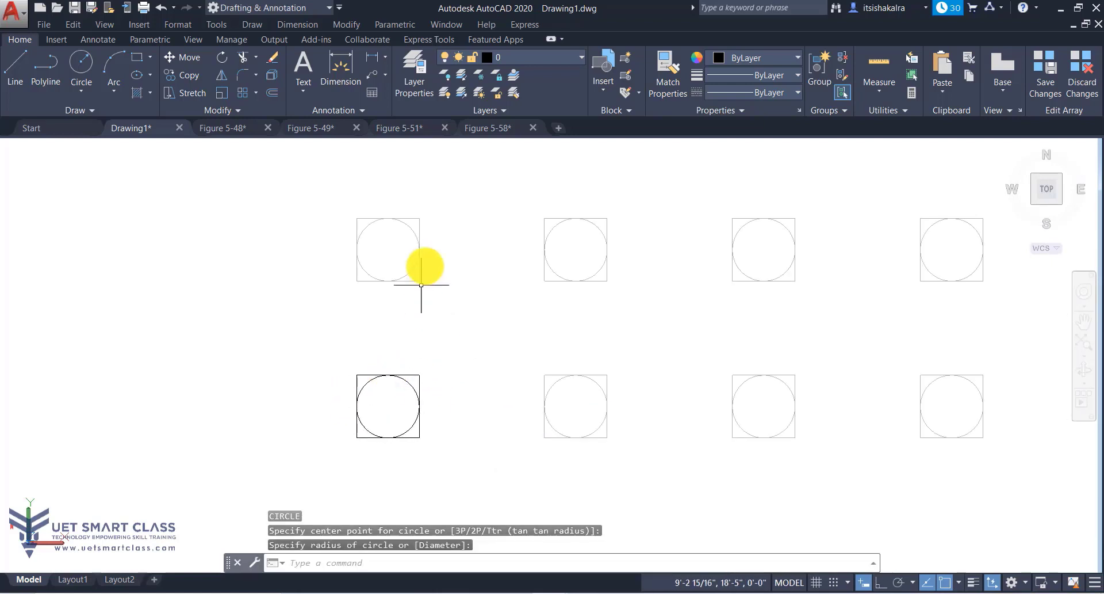
Step: Save the source changes to the array and leave the array editing state
scroll(379, 335, down, 5)
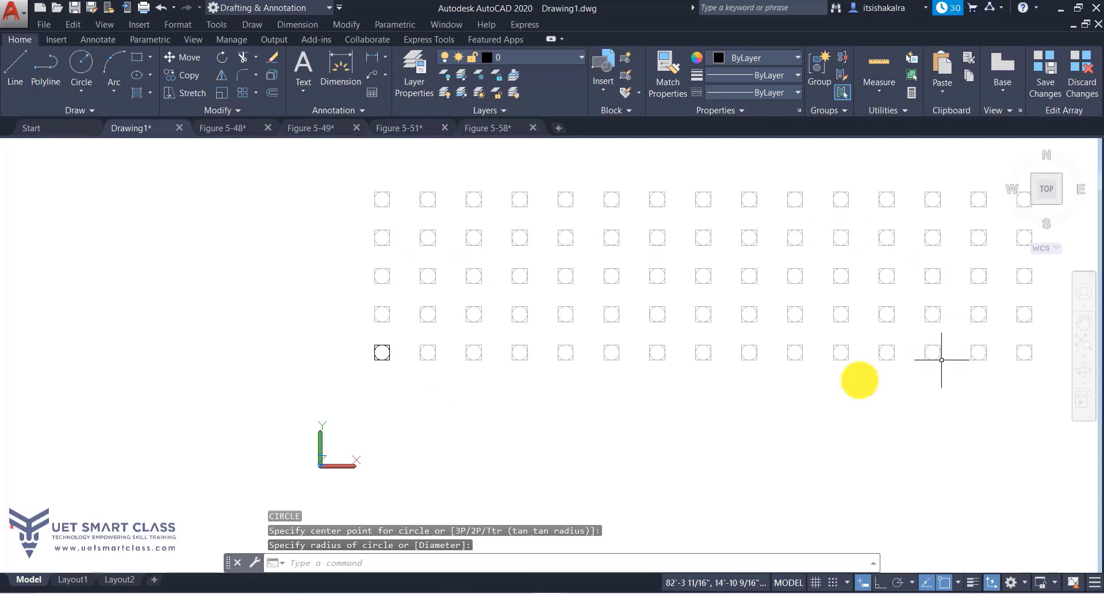
click(1047, 81)
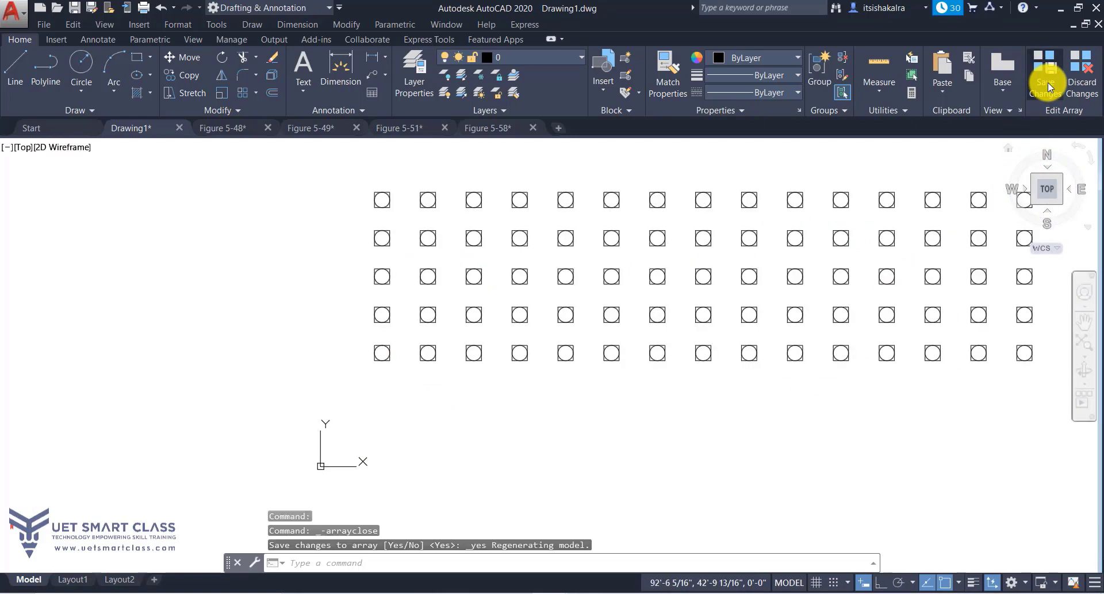
key(Escape)
Step: Select the array and open its source for editing, using the lower-left item
text(p)
key(Return)
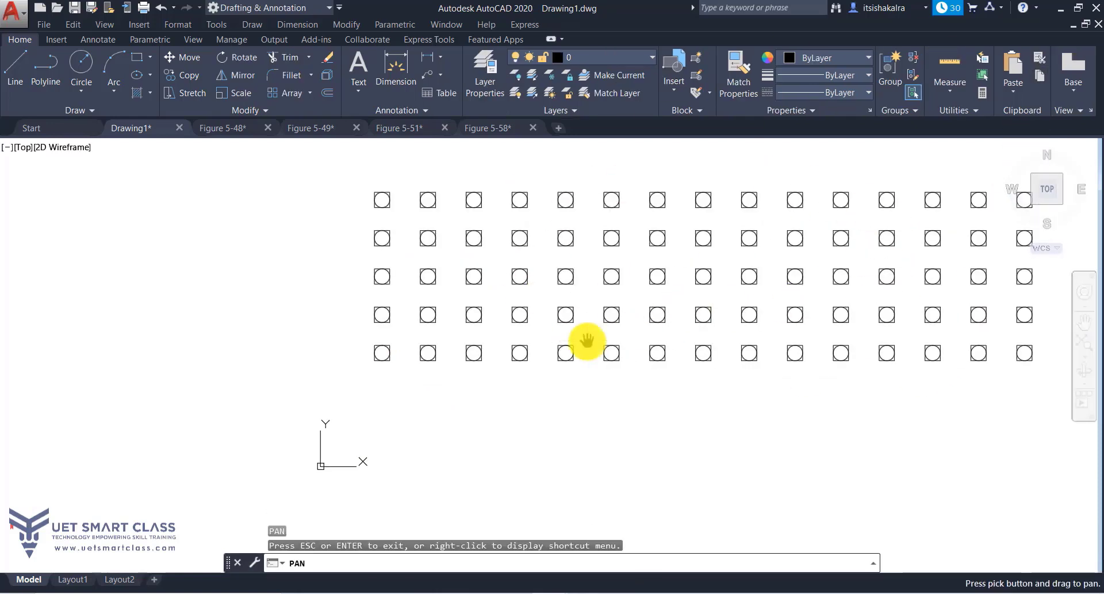
drag(587, 341, 421, 402)
key(Escape)
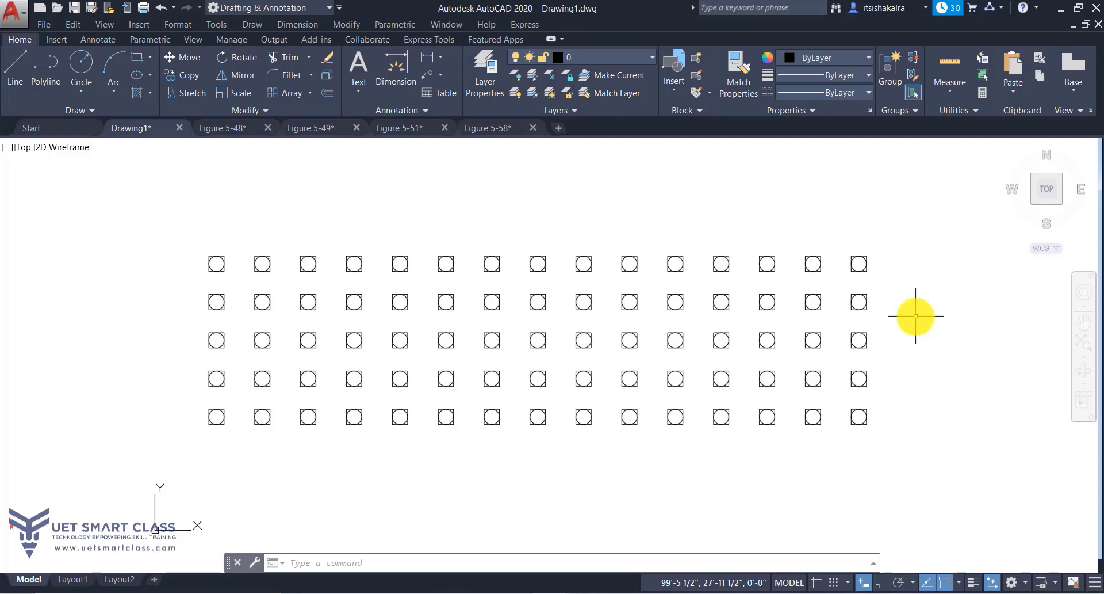
click(149, 401)
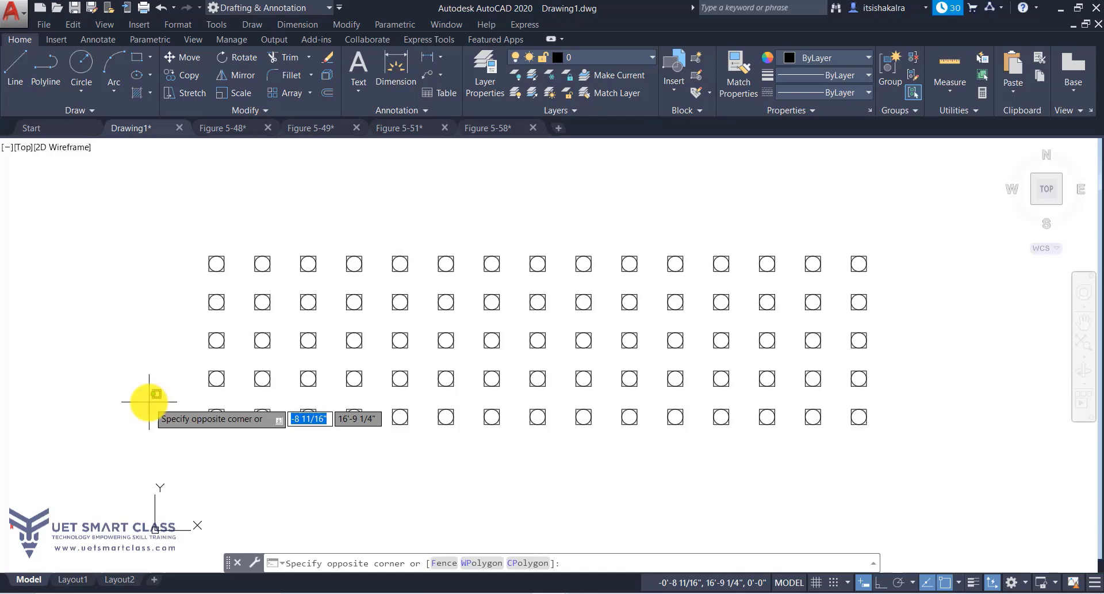
click(239, 325)
click(384, 204)
click(184, 393)
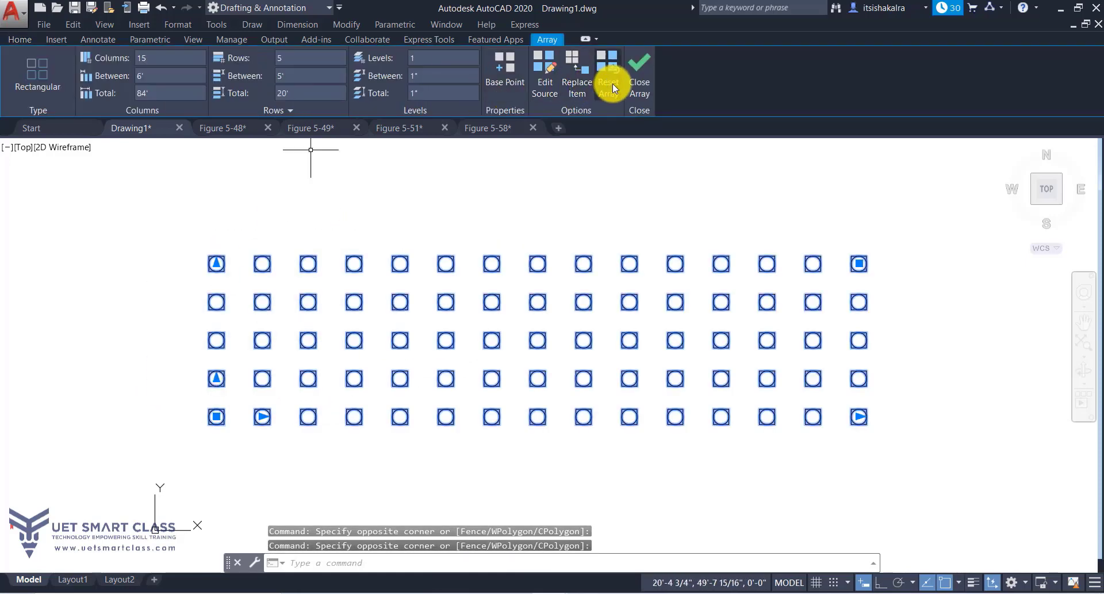
click(543, 77)
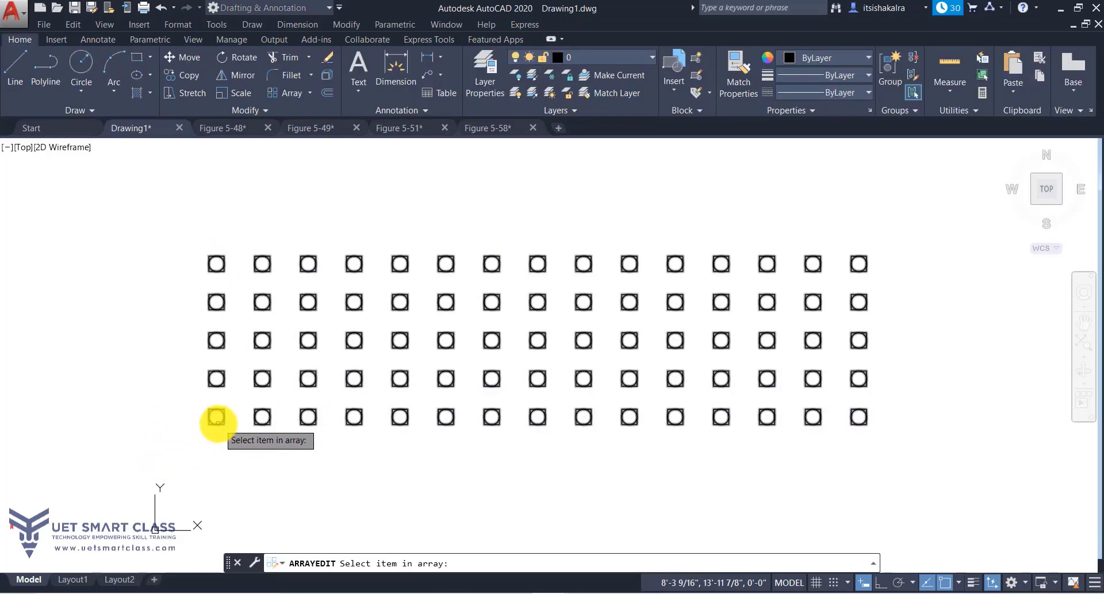
click(216, 417)
scroll(218, 423, up, 3)
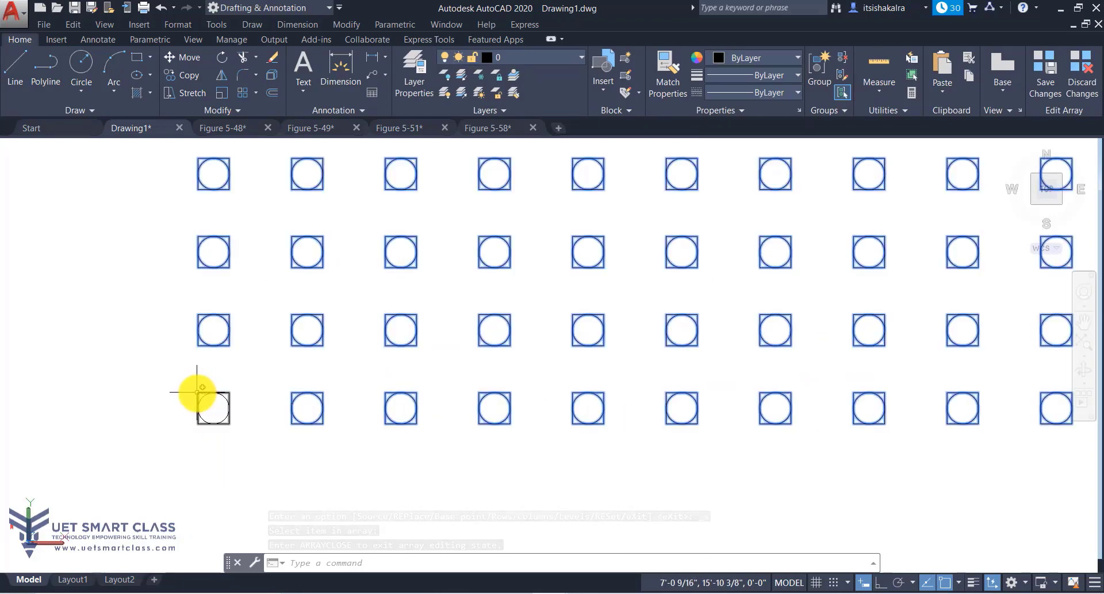
Step: Stretch the upper-left vertex of the source square about 7' outward, up and to the left
right_click(197, 391)
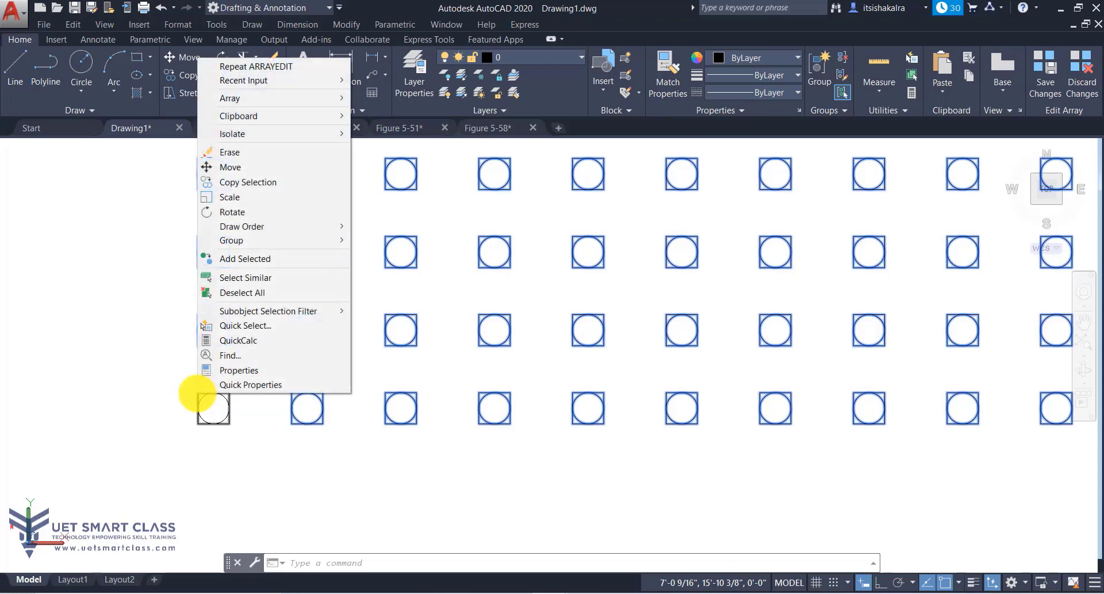
key(Escape)
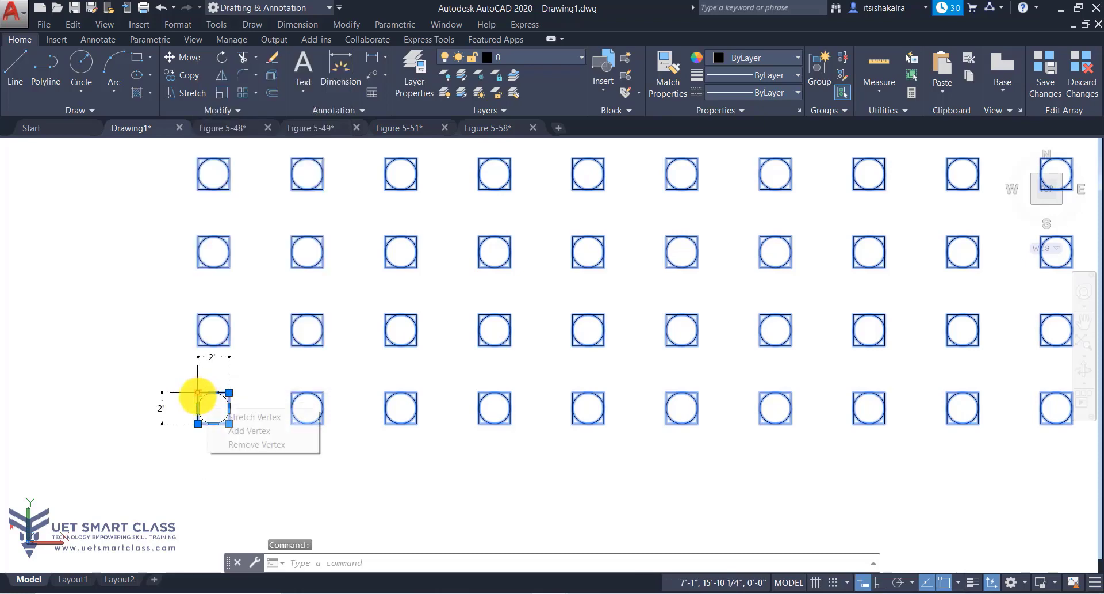
click(222, 416)
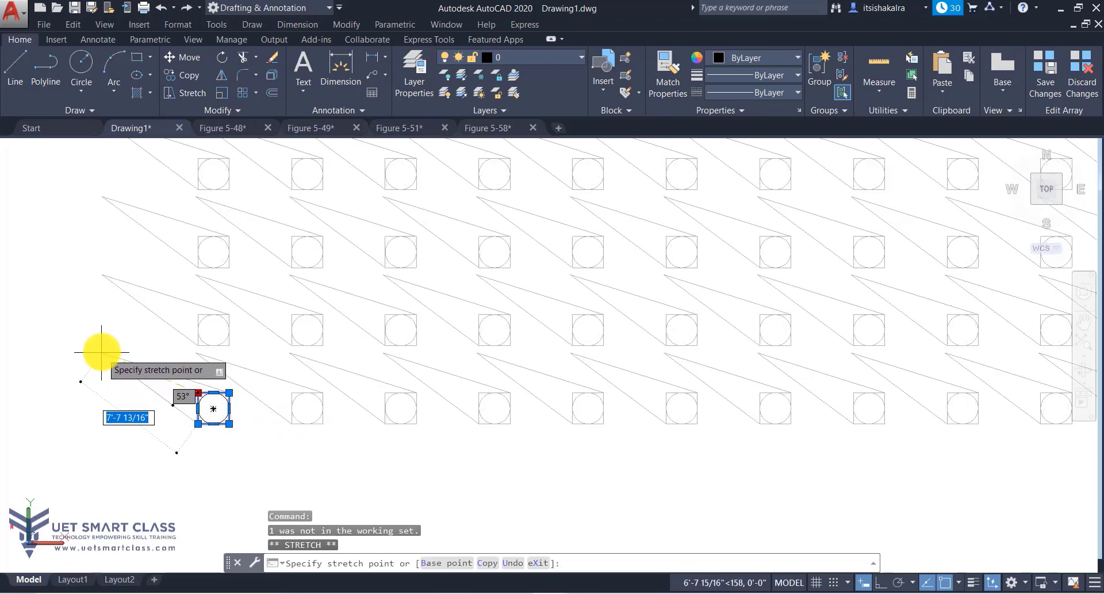
click(101, 344)
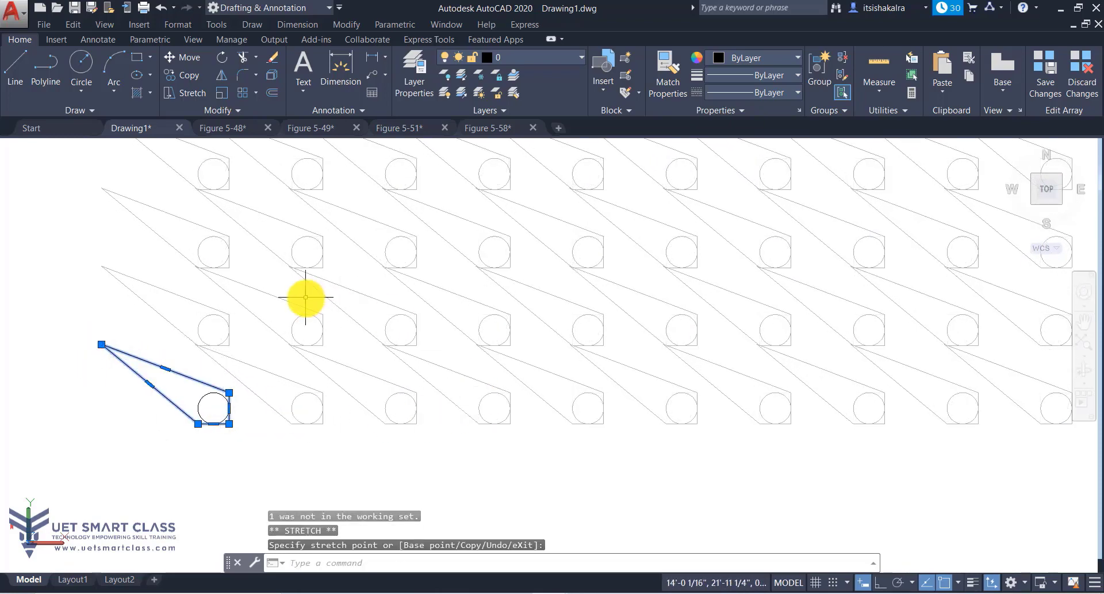
scroll(305, 299, down, 3)
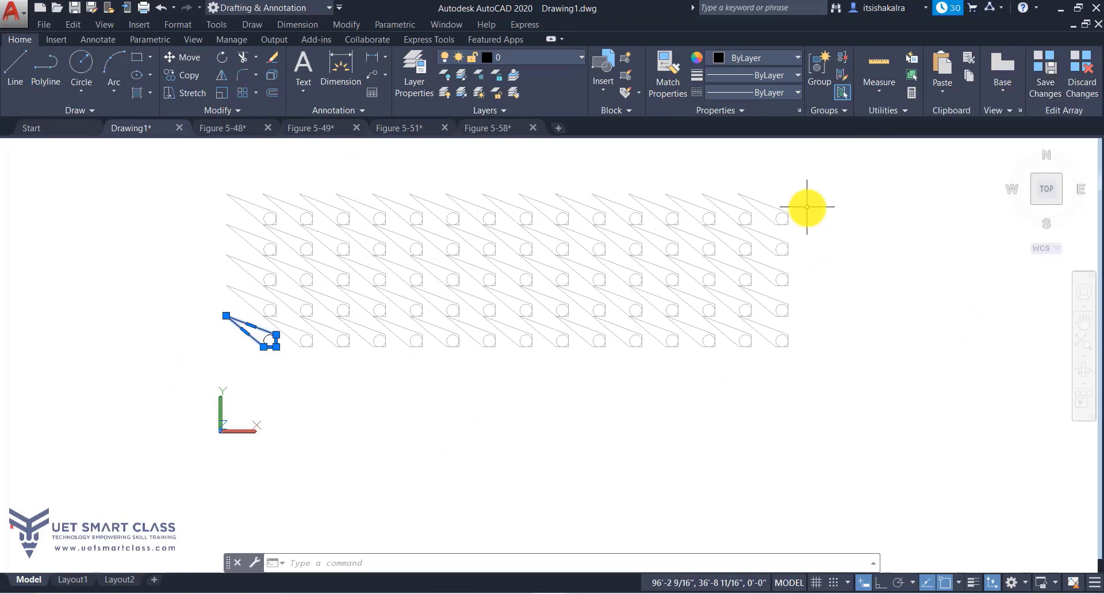
Step: Discard the source changes to the array and leave the array editing state
click(1071, 83)
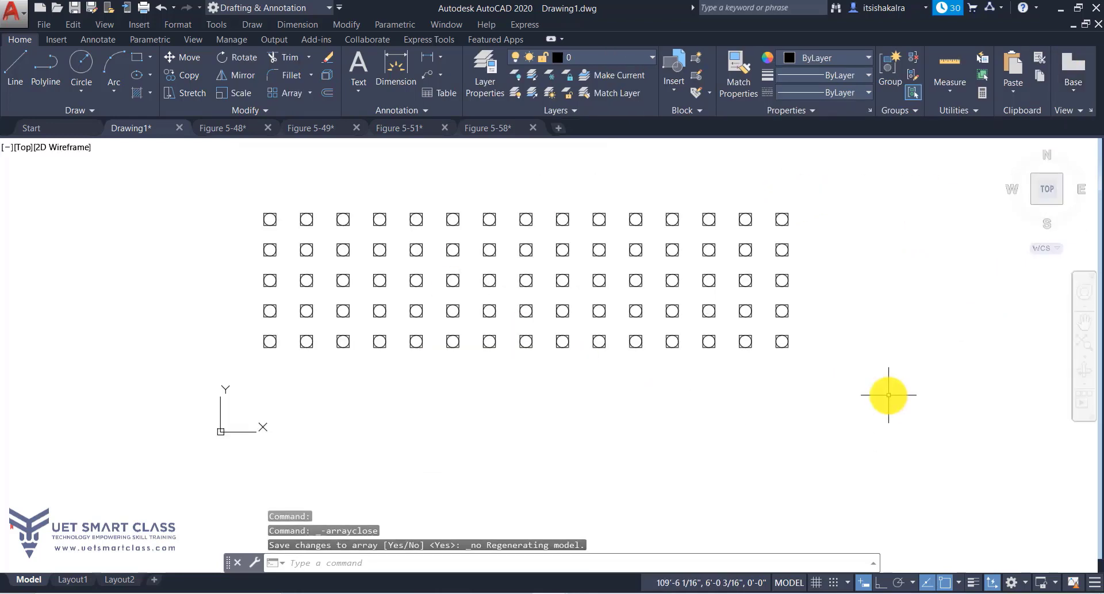
scroll(328, 224, up, 4)
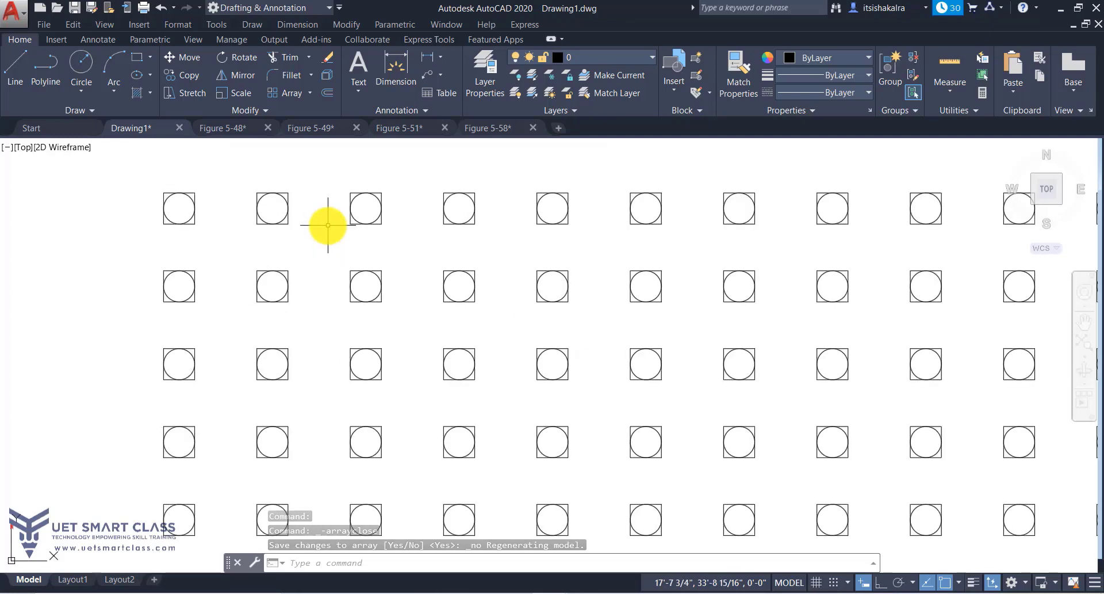
scroll(328, 225, down, 4)
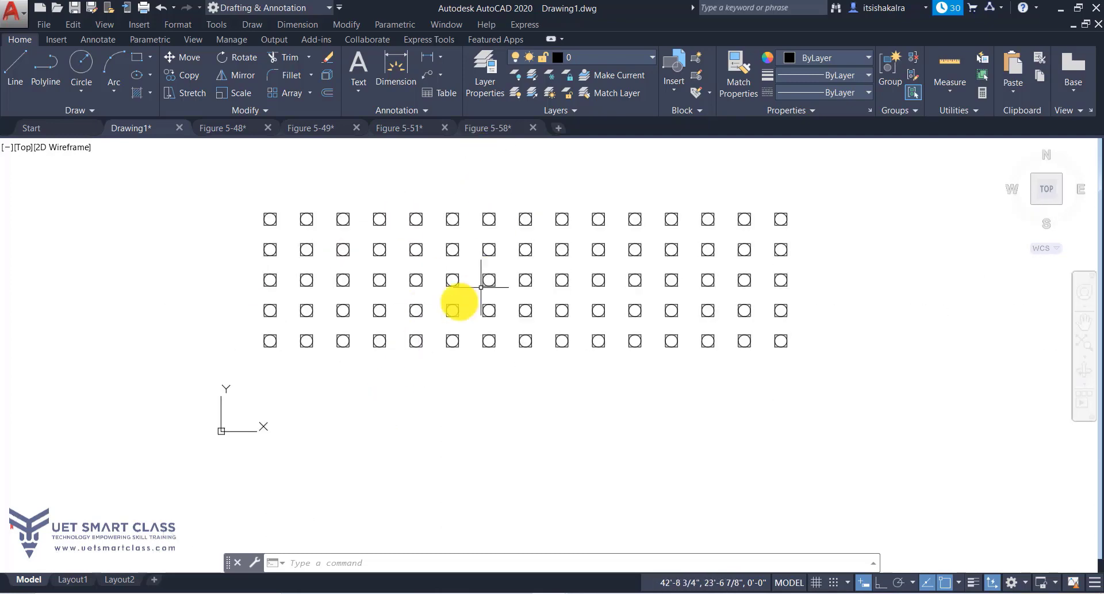
click(409, 259)
click(238, 397)
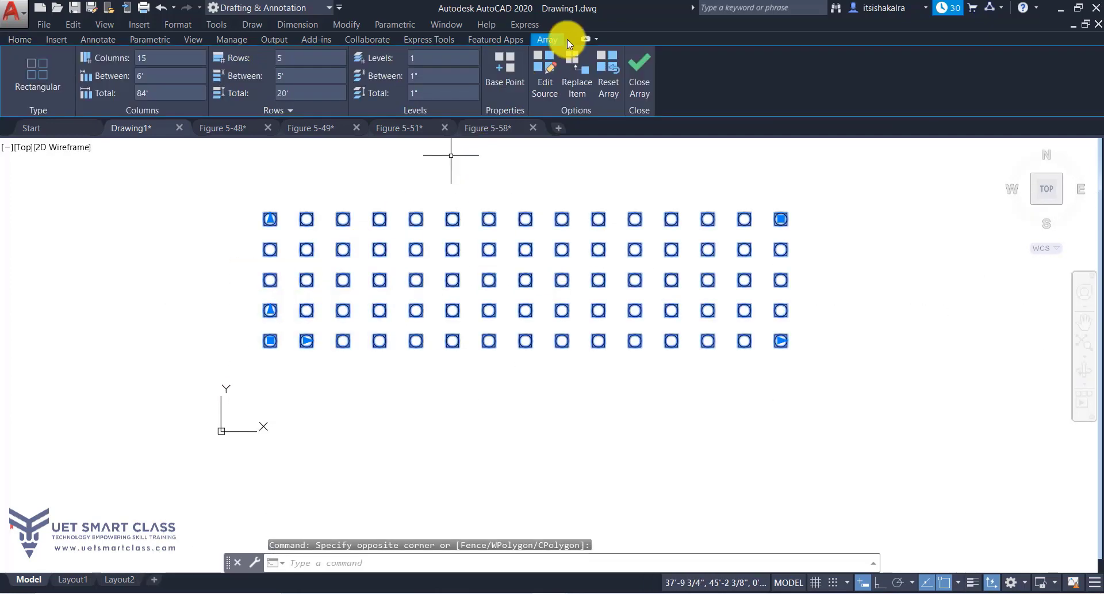
click(578, 93)
key(Escape)
key(Escape)
Step: Draw a small upward-pointing three-sided polygon, inscribed in a circle, to the left of the array's lowest row, with Ortho on
scroll(358, 346, up, 4)
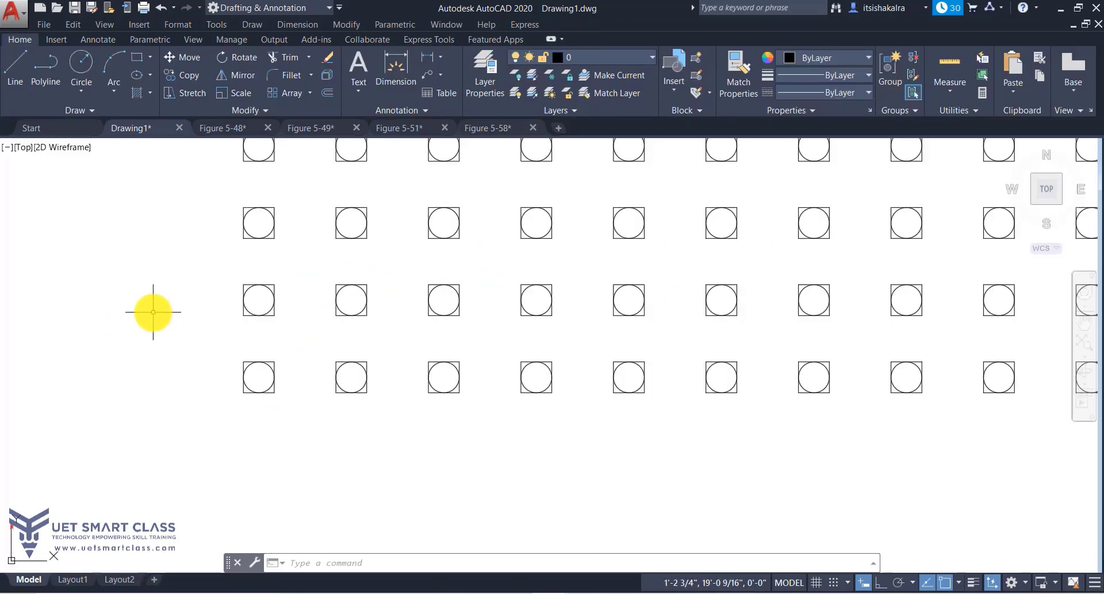
text(pol)
key(Return)
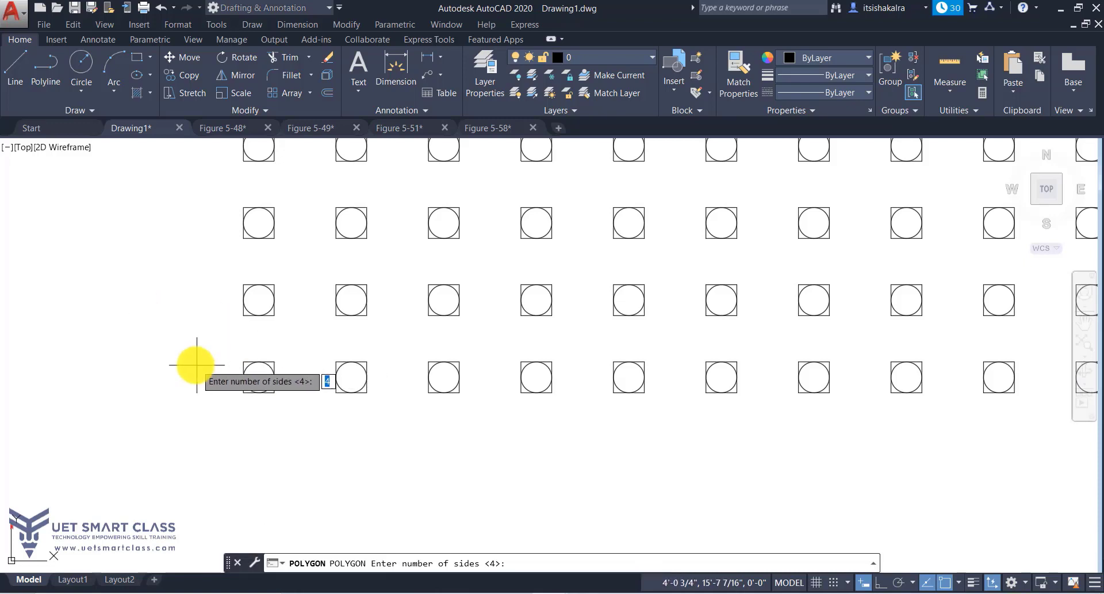
text(3)
key(Return)
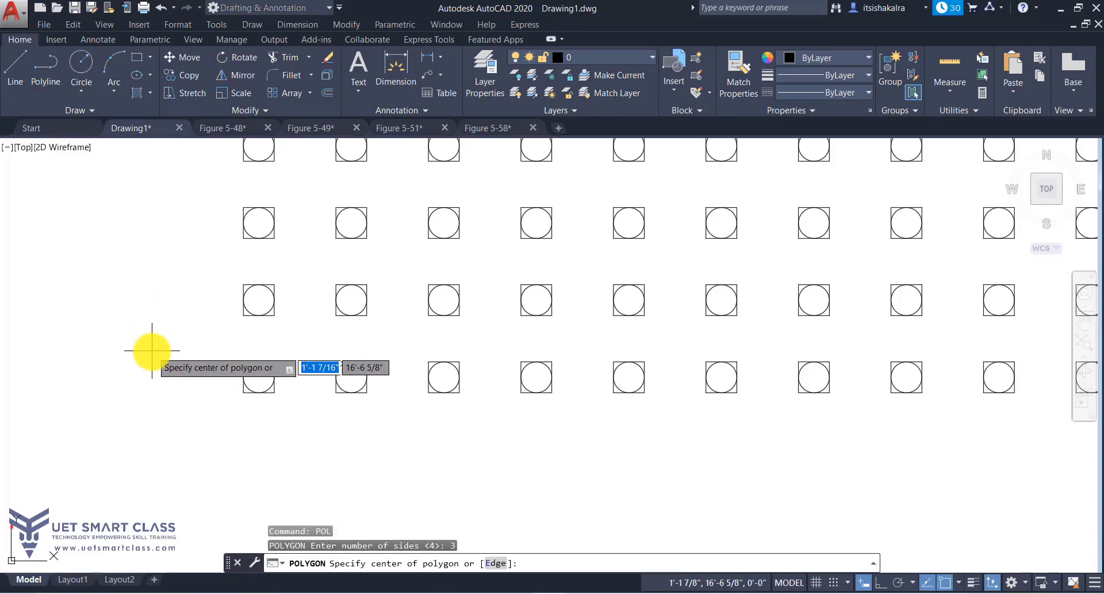
click(158, 369)
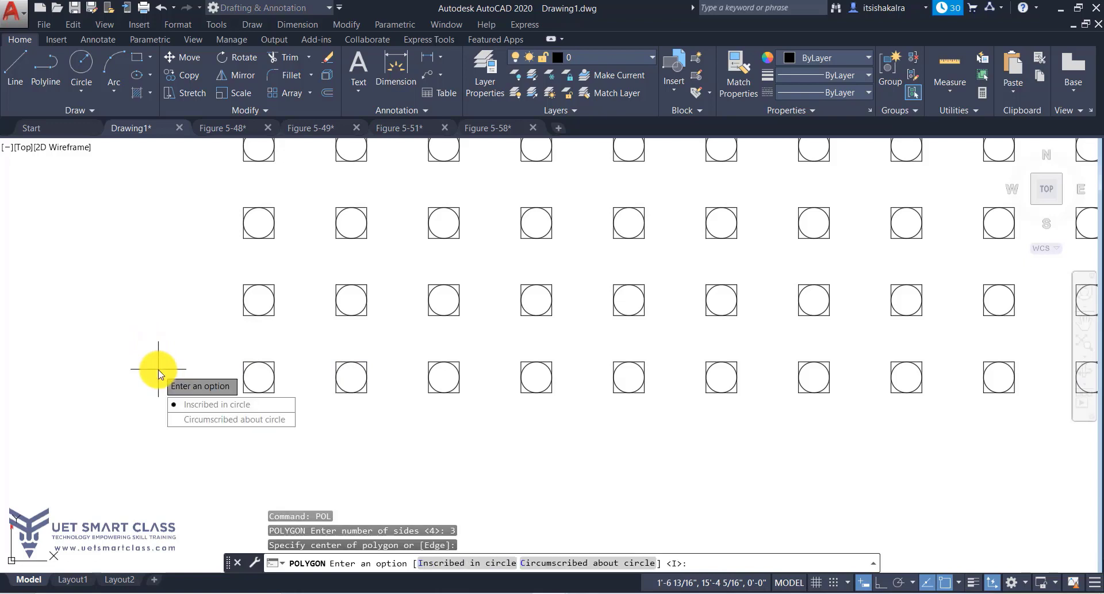
click(190, 405)
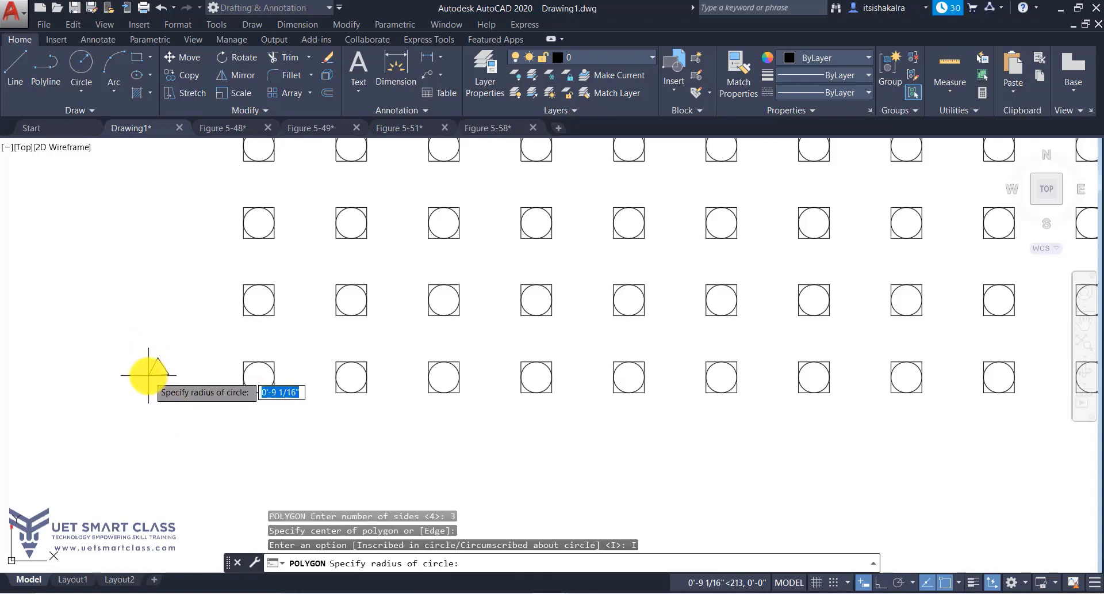
key(F8)
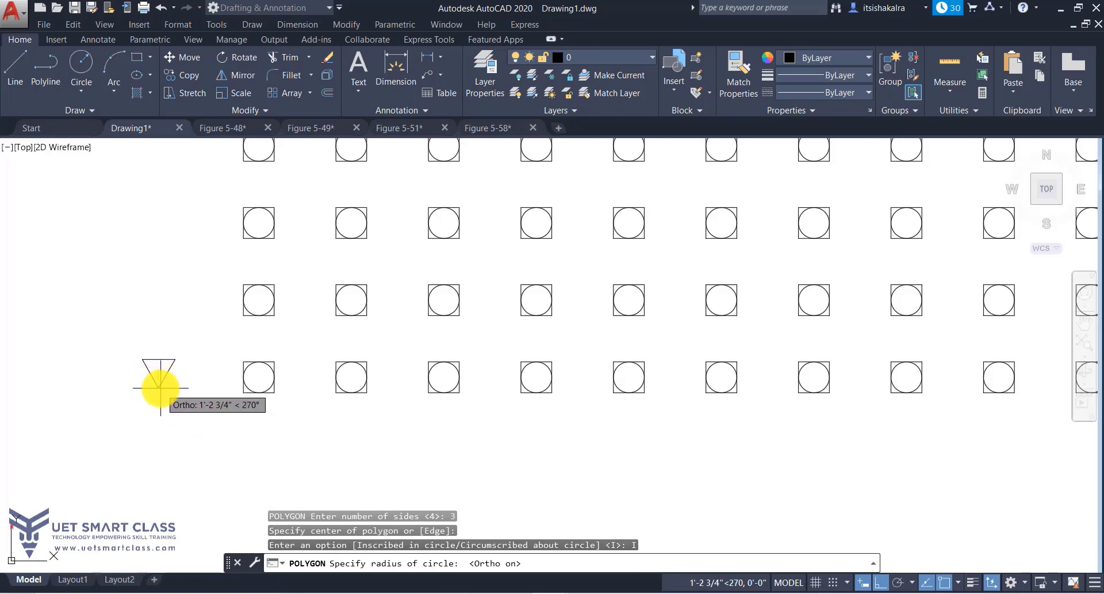
click(157, 356)
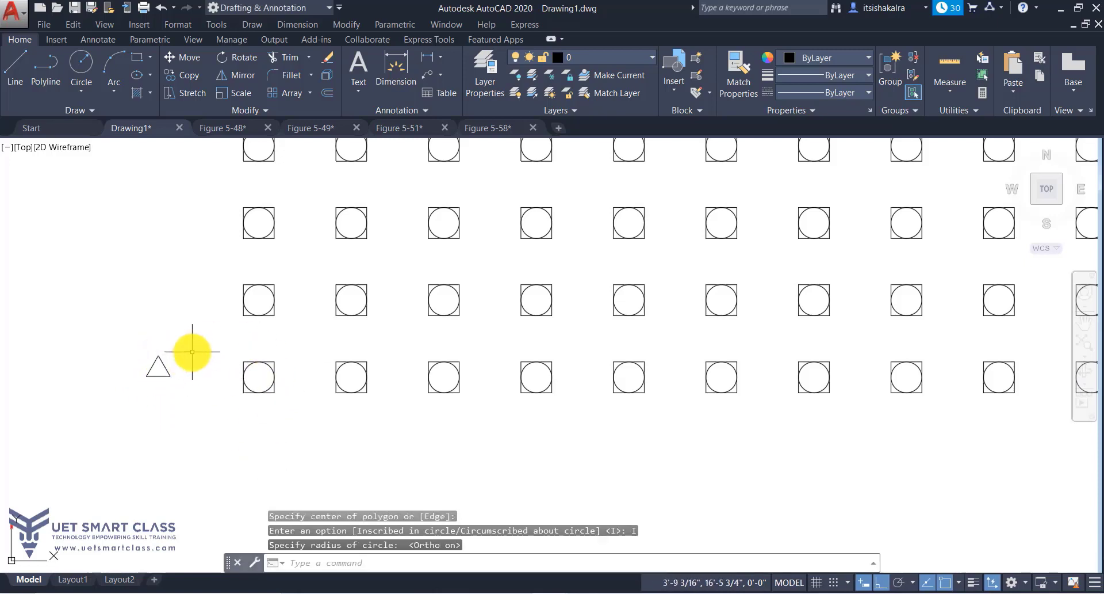
Step: Begin replacing items of the array with the triangle, picking the triangle's center as the replacement base point
click(457, 457)
click(263, 303)
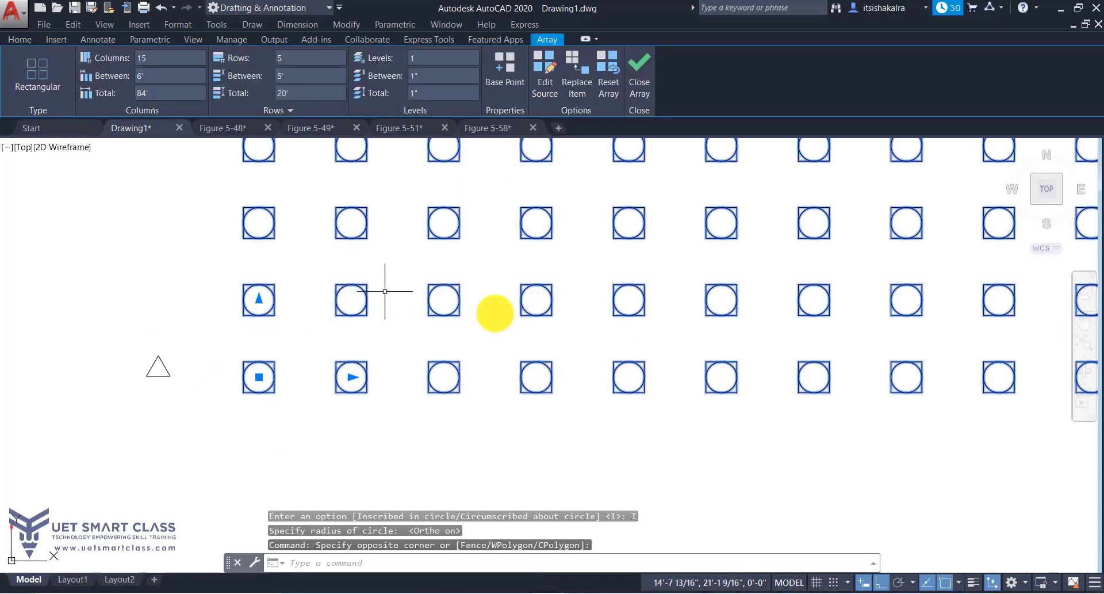
click(575, 97)
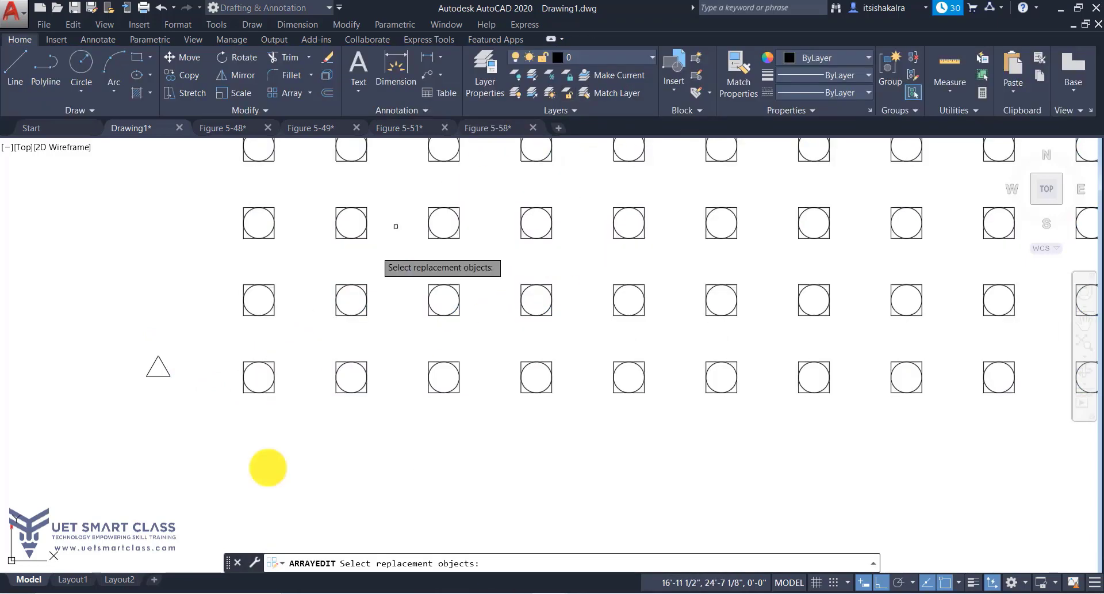
click(167, 369)
key(Return)
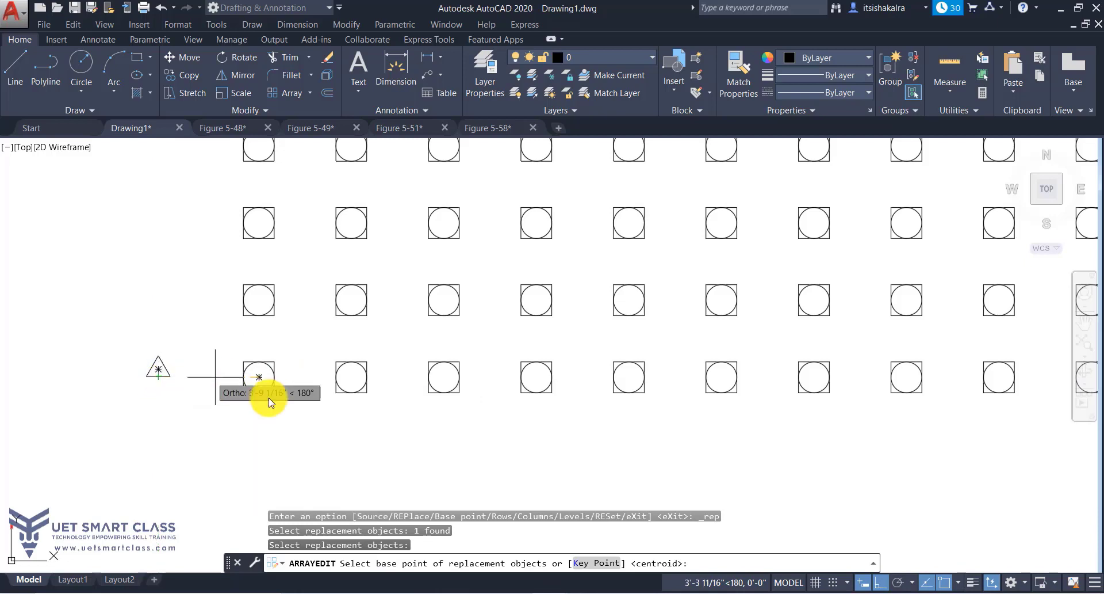
click(153, 368)
click(154, 369)
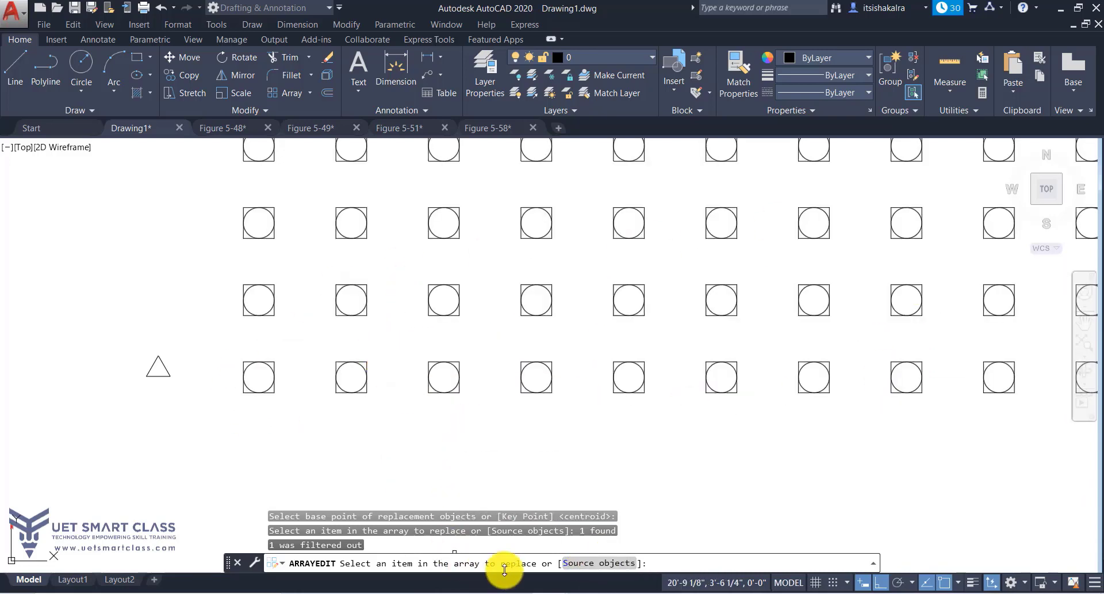
Step: Replace the first two items of the lowest row and the third item of the row above with the triangle
click(284, 351)
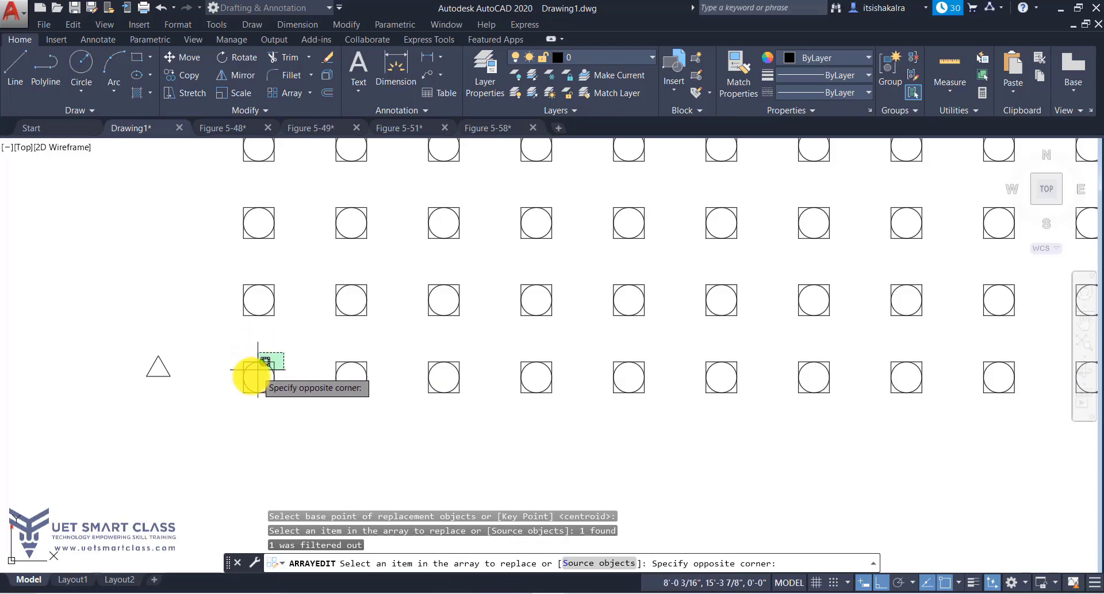
click(242, 392)
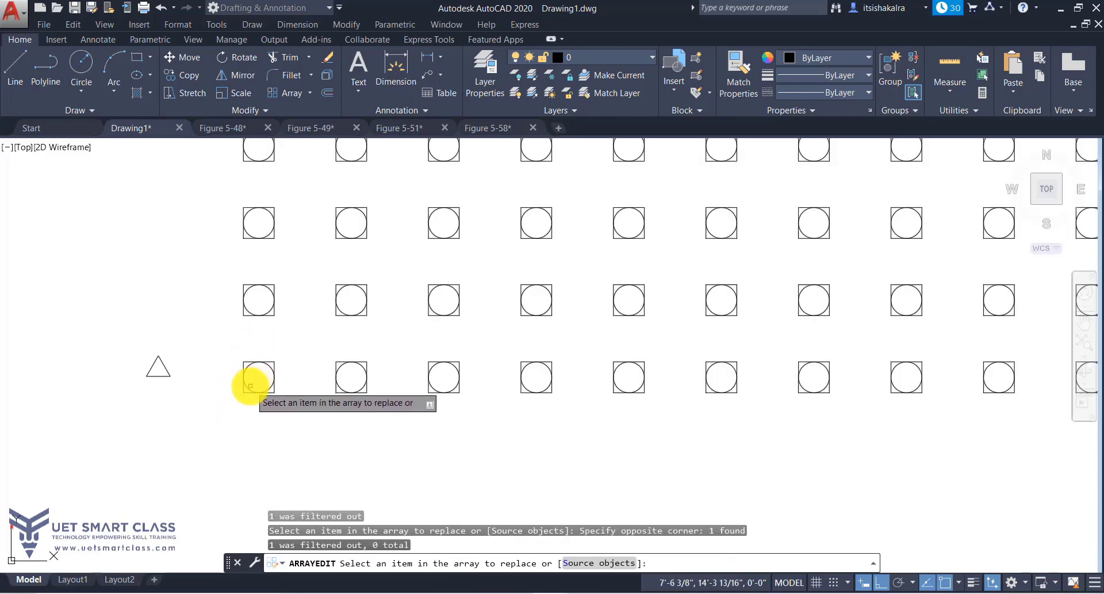
click(249, 386)
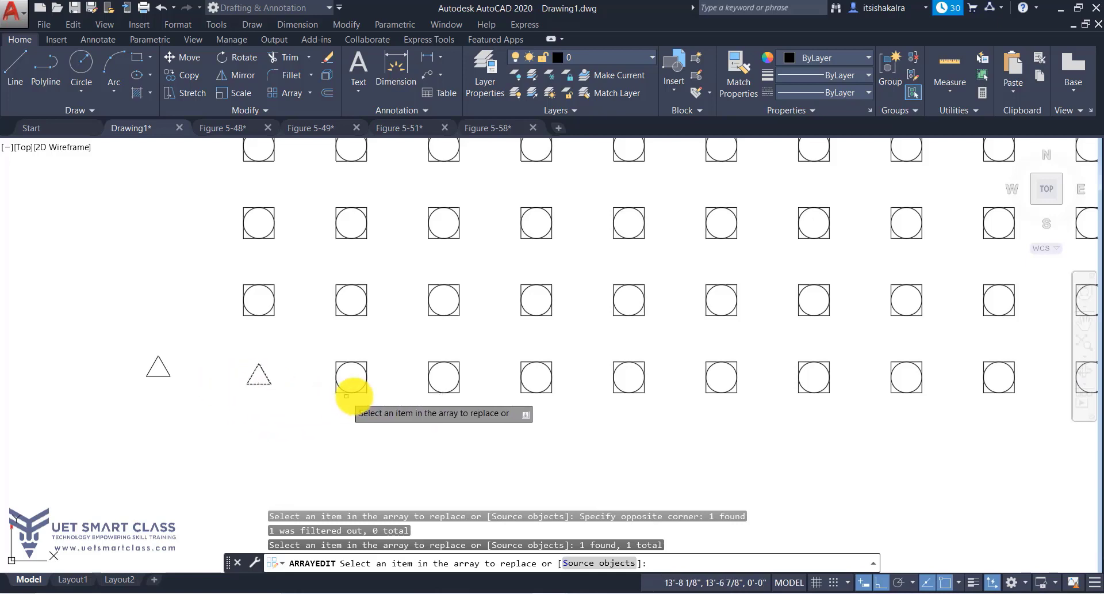
click(352, 379)
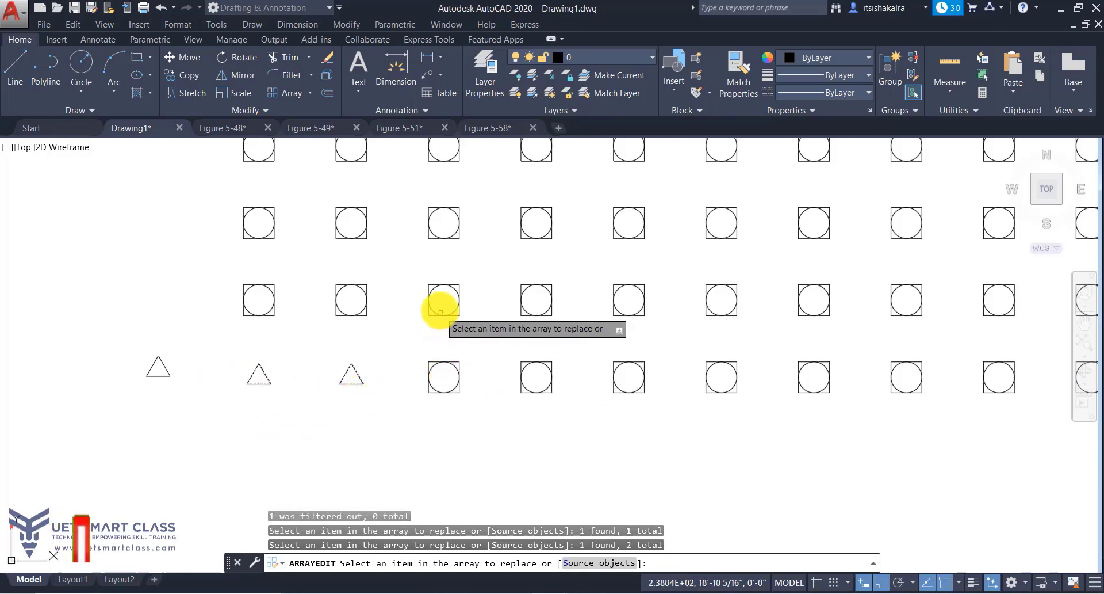
click(420, 321)
click(459, 316)
click(457, 309)
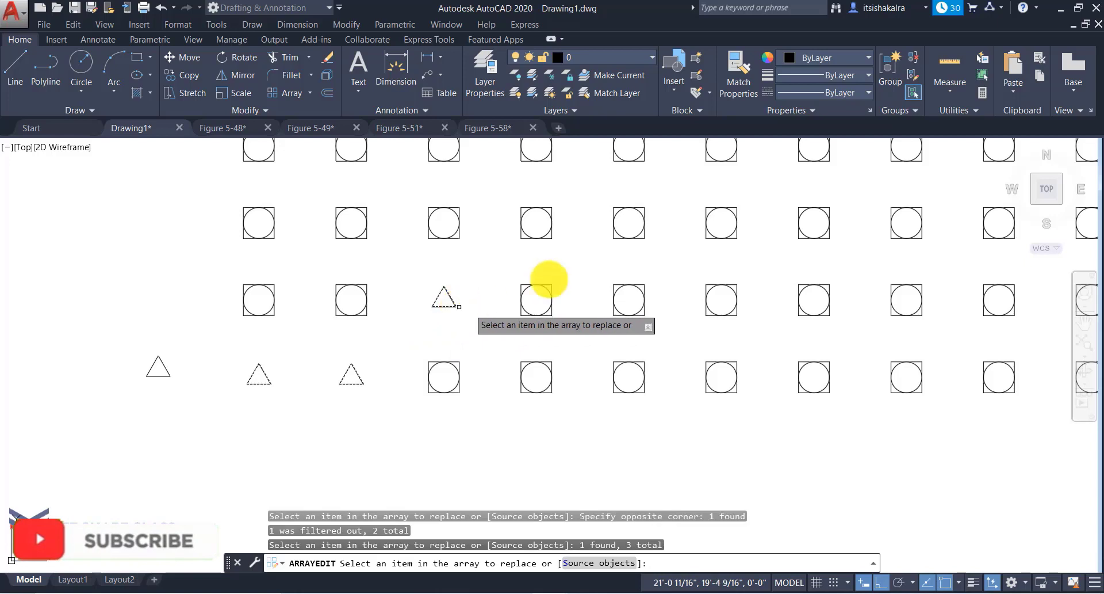
Step: Replace the third, fifth, sixth and seventh items of the array's middle row with the triangle and finish editing the array
click(627, 232)
click(605, 241)
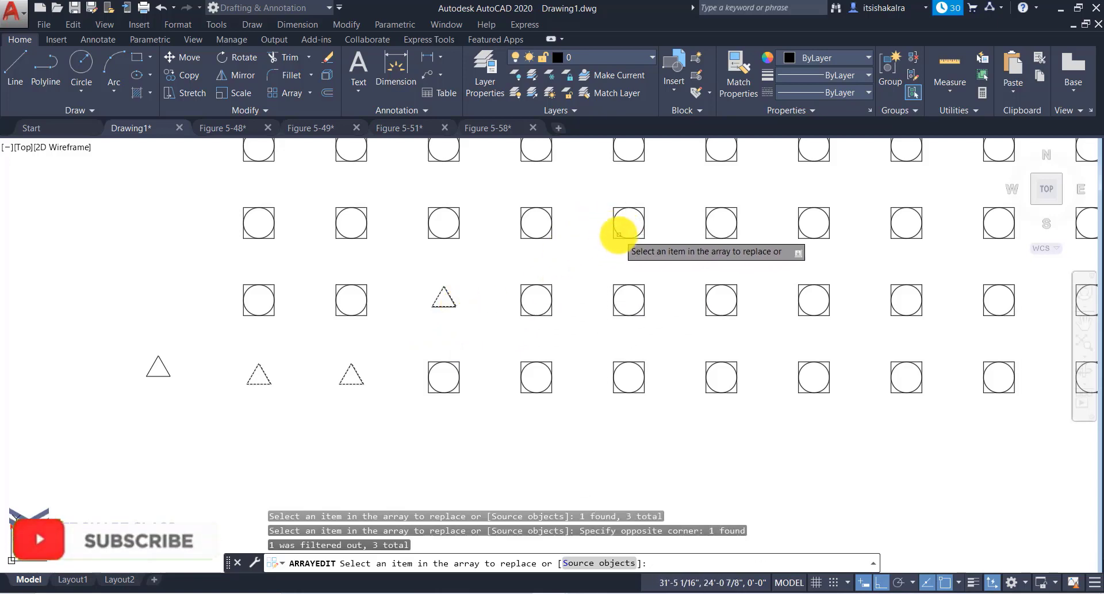
click(616, 236)
click(715, 232)
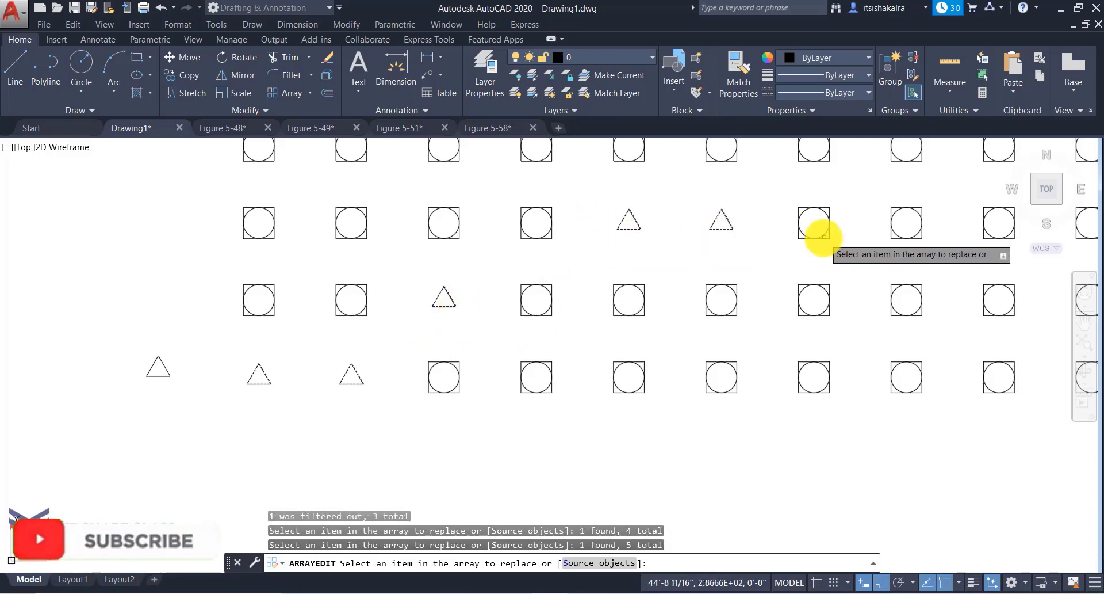
click(813, 229)
click(431, 227)
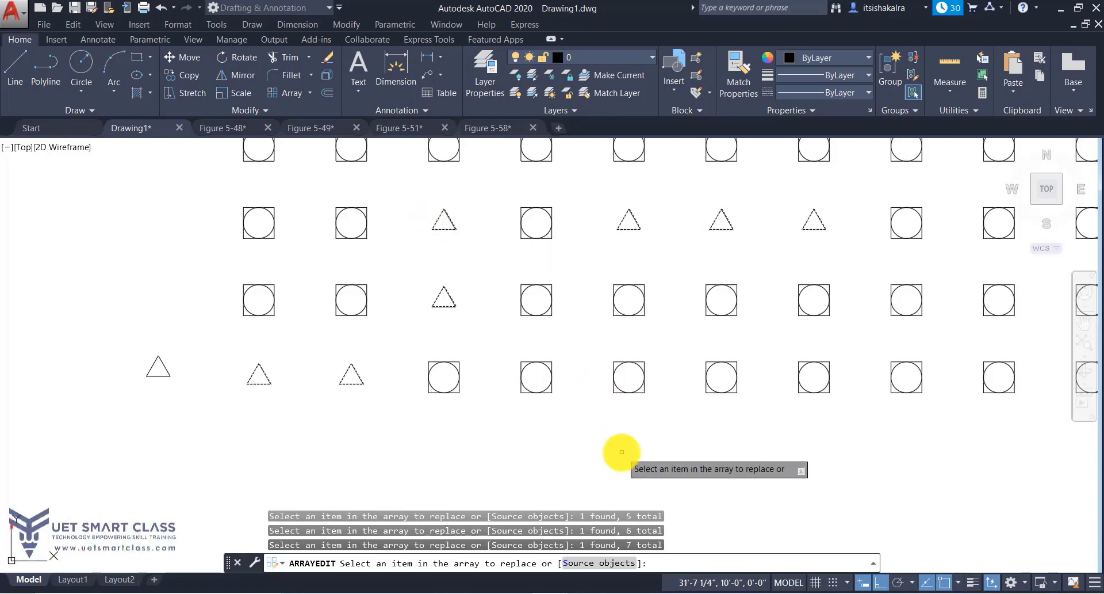
key(Return)
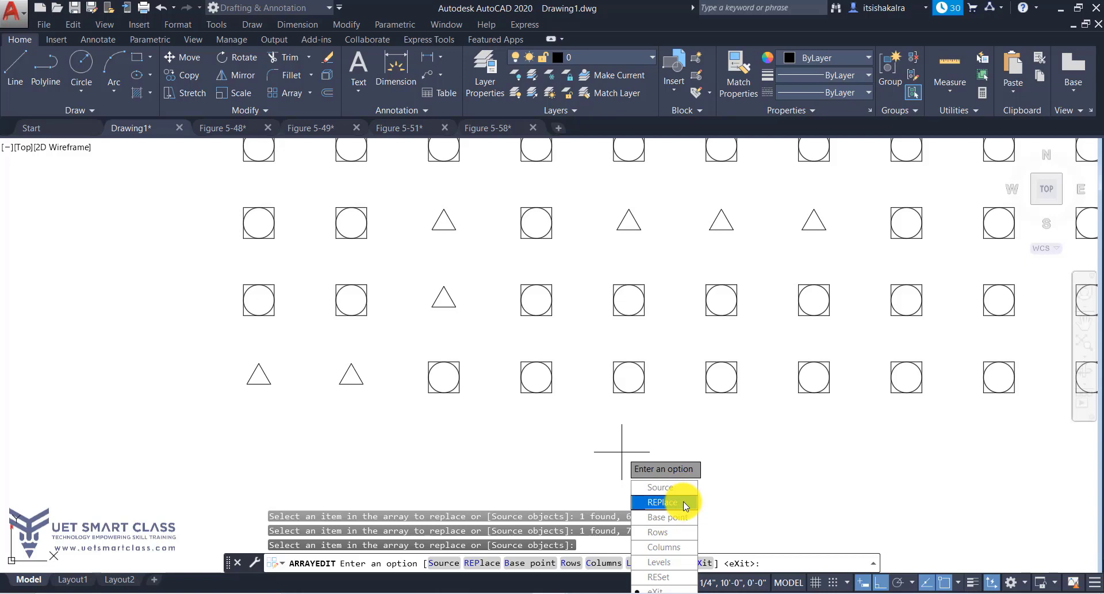
click(660, 588)
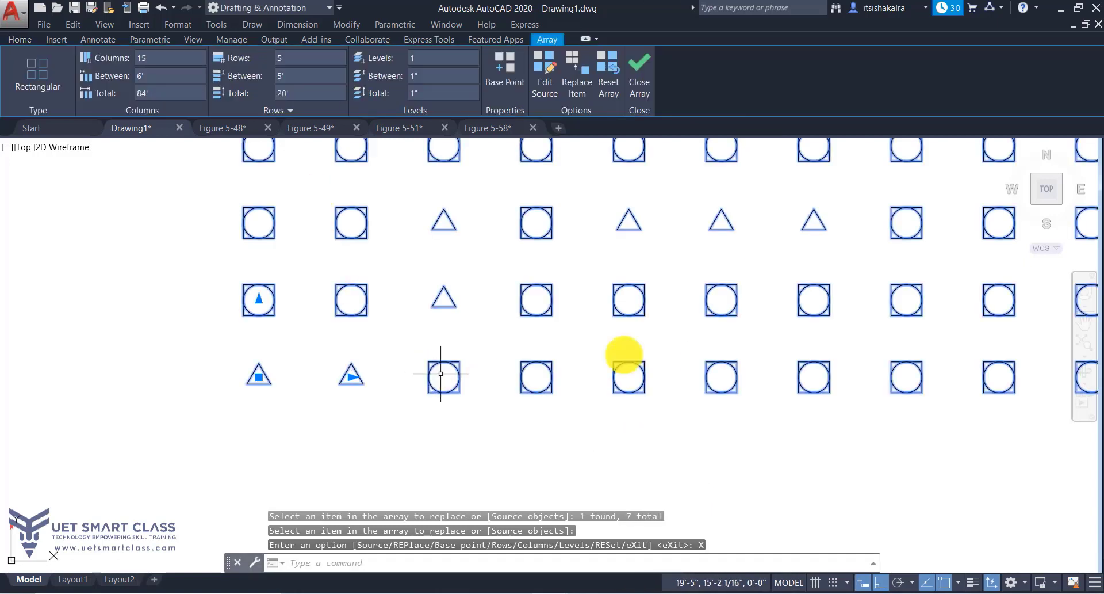
click(637, 73)
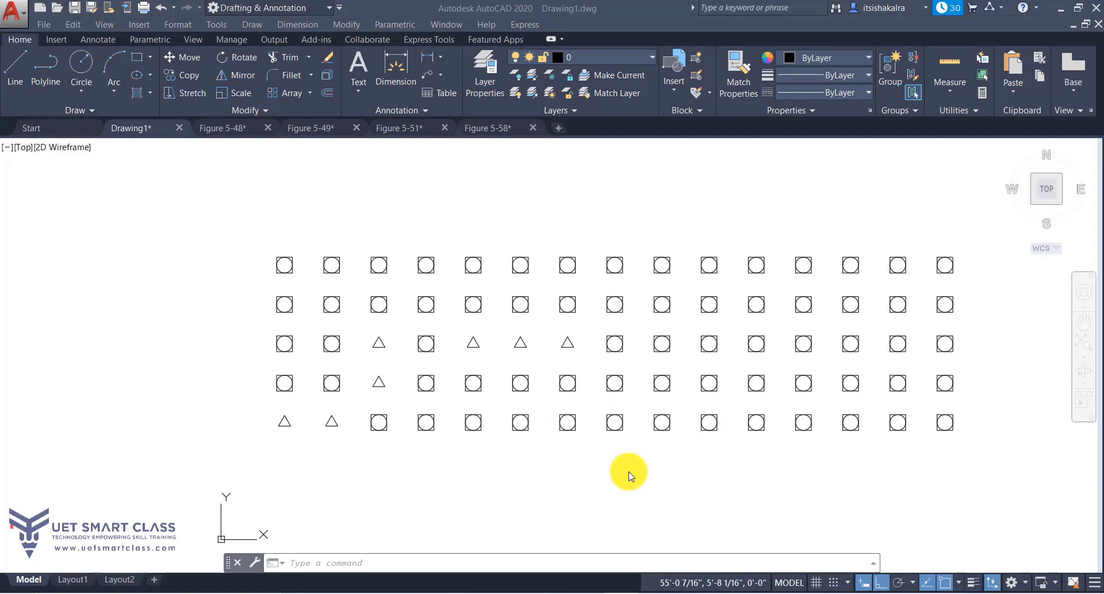
Step: Create a rectangular associative array of the whole existing array with the default 4 columns and 3 rows
click(629, 472)
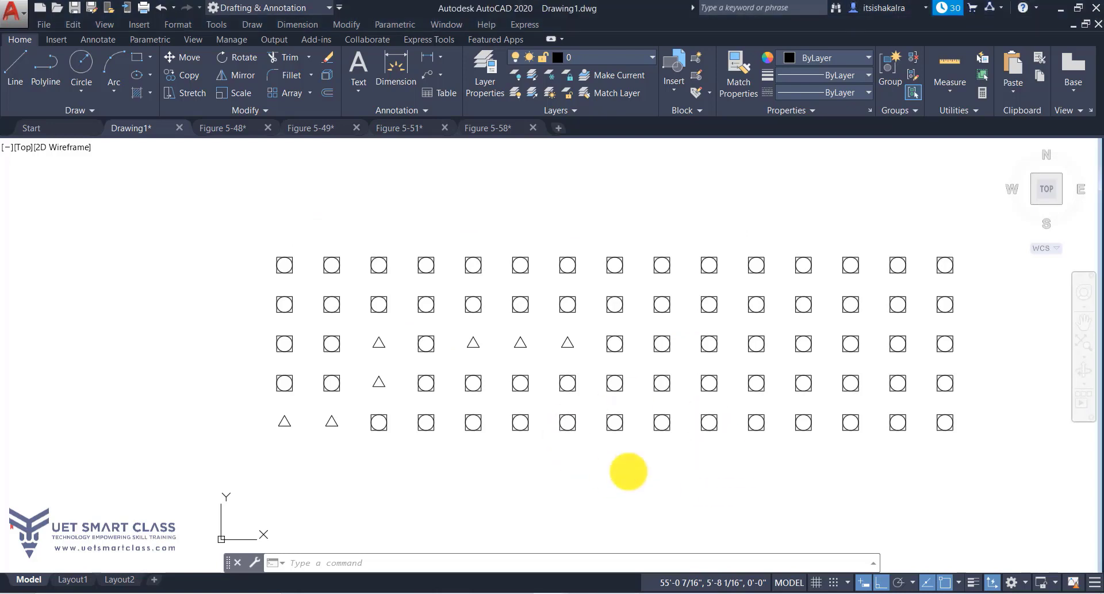
key(Return)
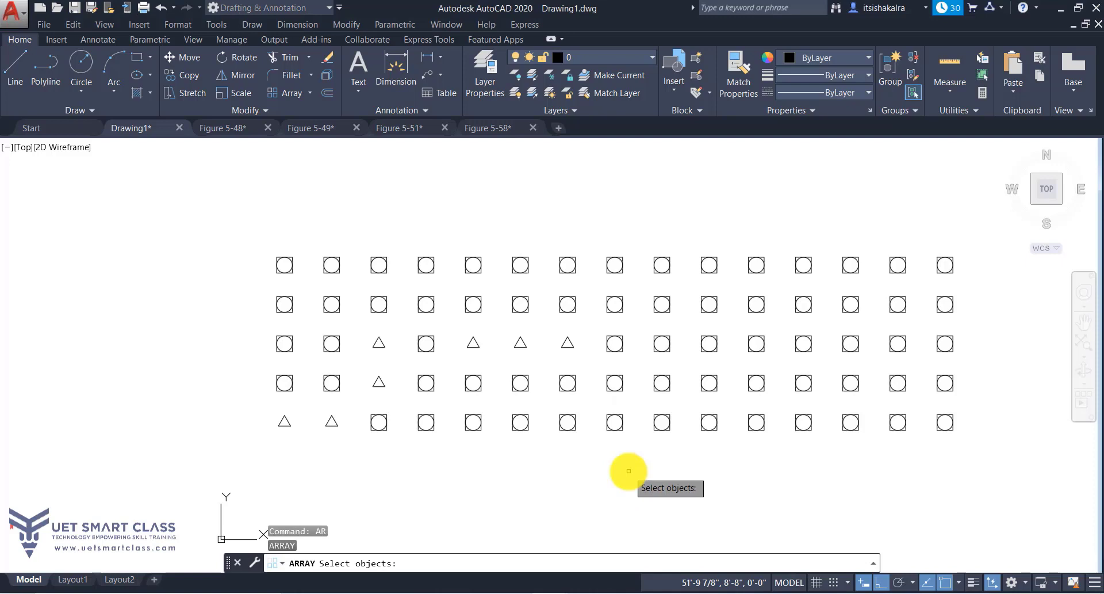
click(628, 470)
click(267, 440)
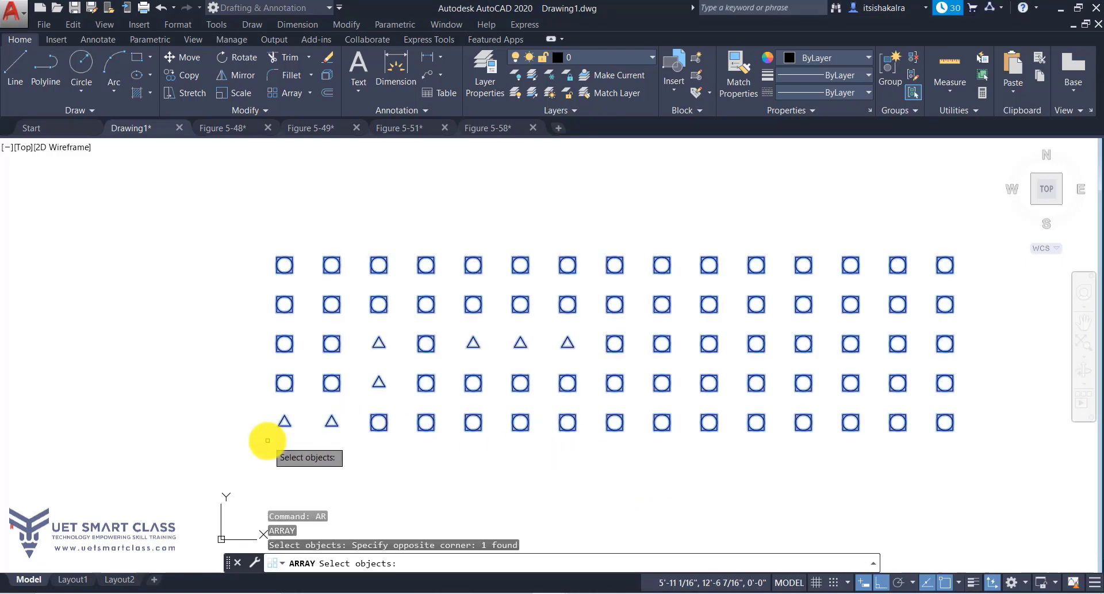
key(Return)
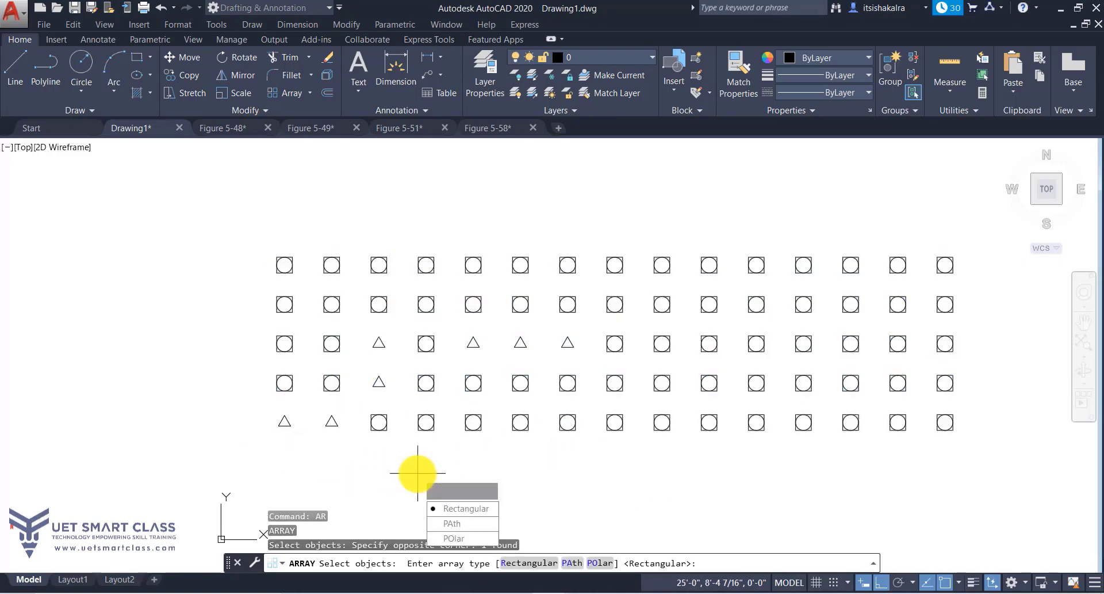
click(452, 507)
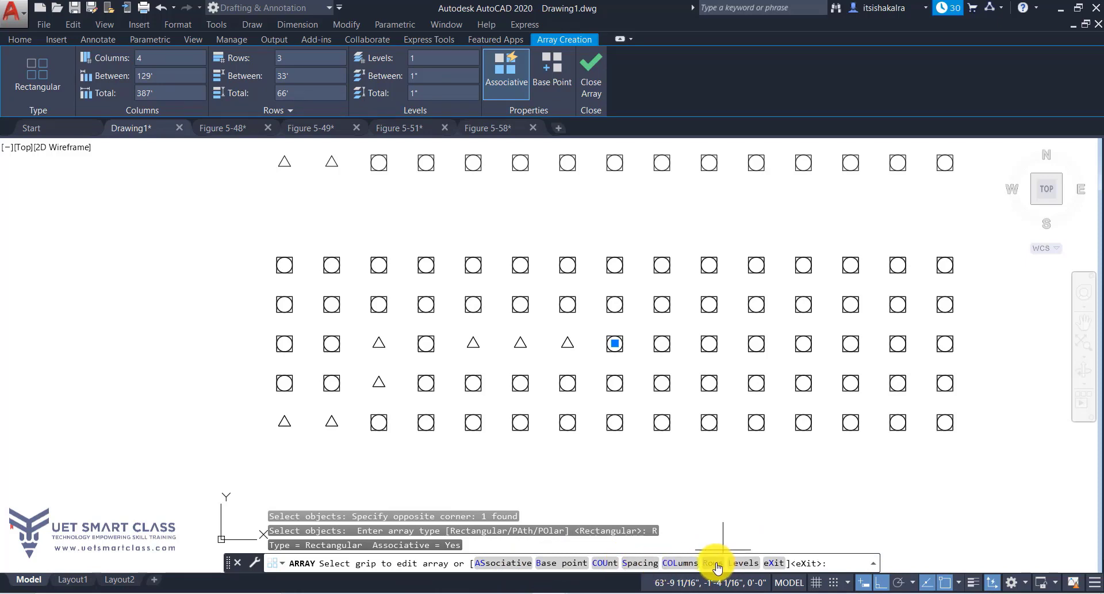
click(602, 561)
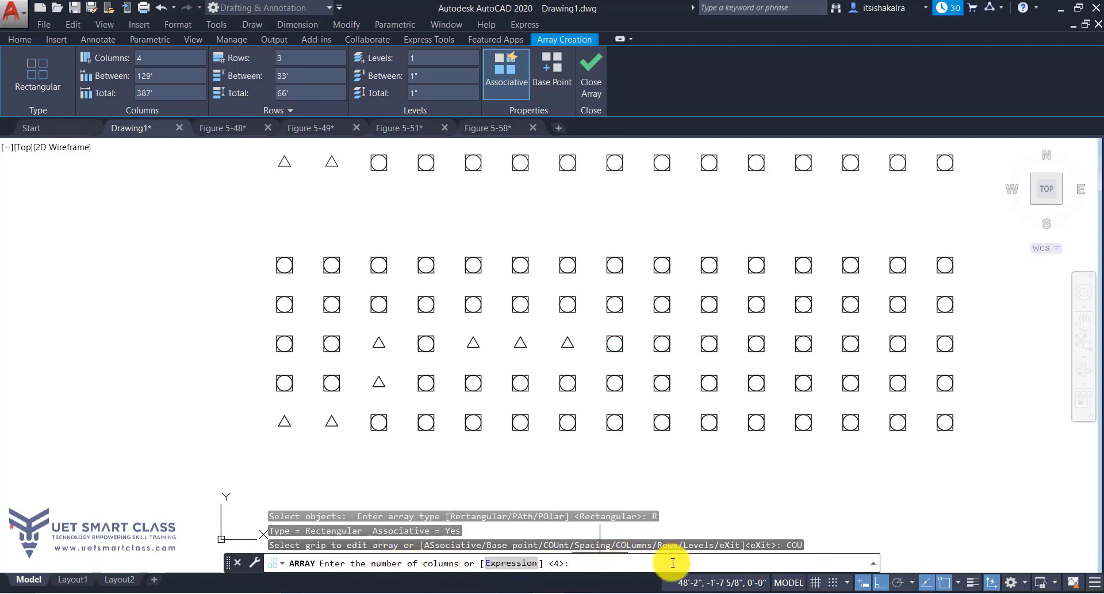
key(Escape)
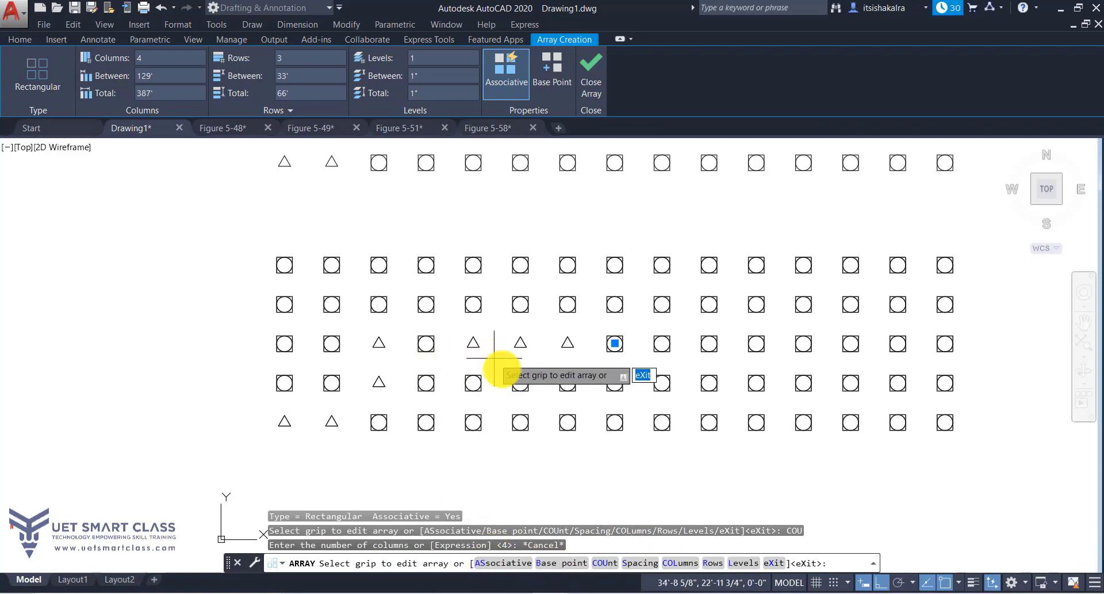
key(Escape)
Step: Select everything in the drawing and erase it
scroll(395, 299, down, 4)
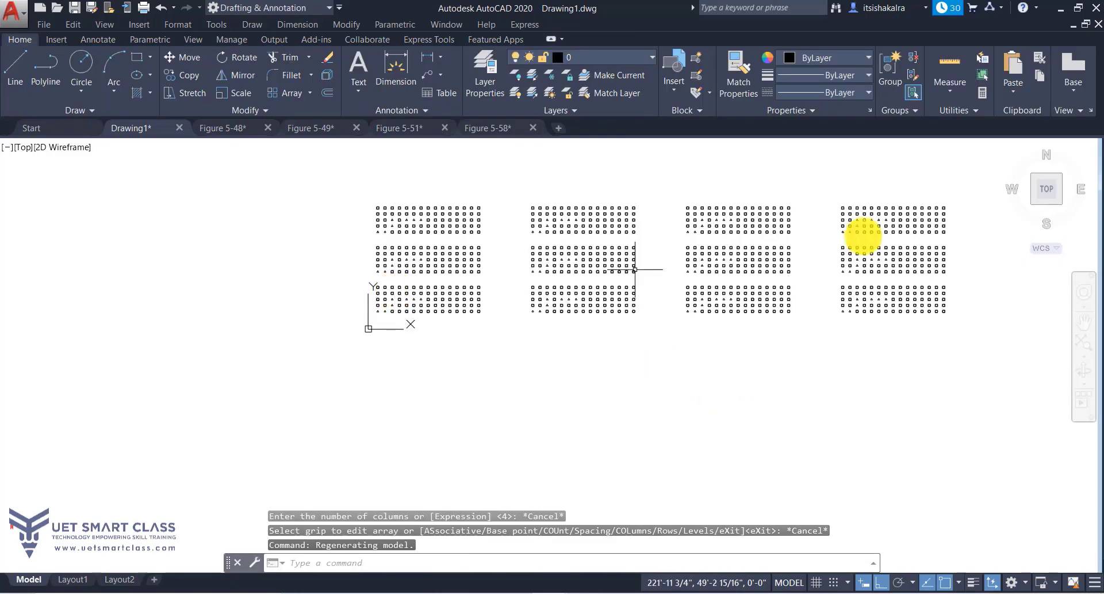
scroll(974, 163, down, 2)
key(ctrl+a)
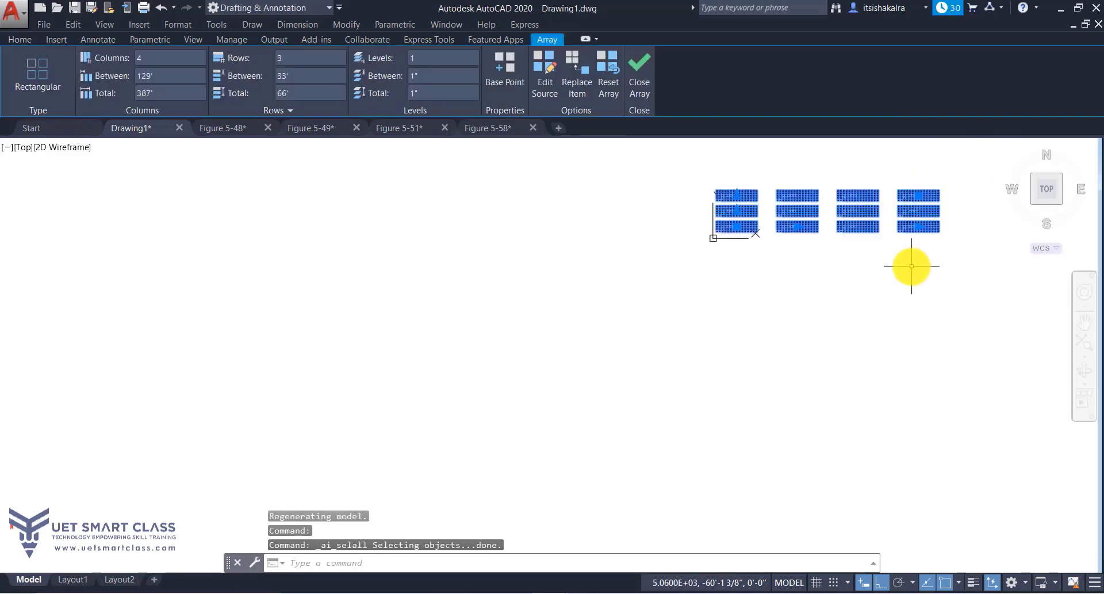
key(Delete)
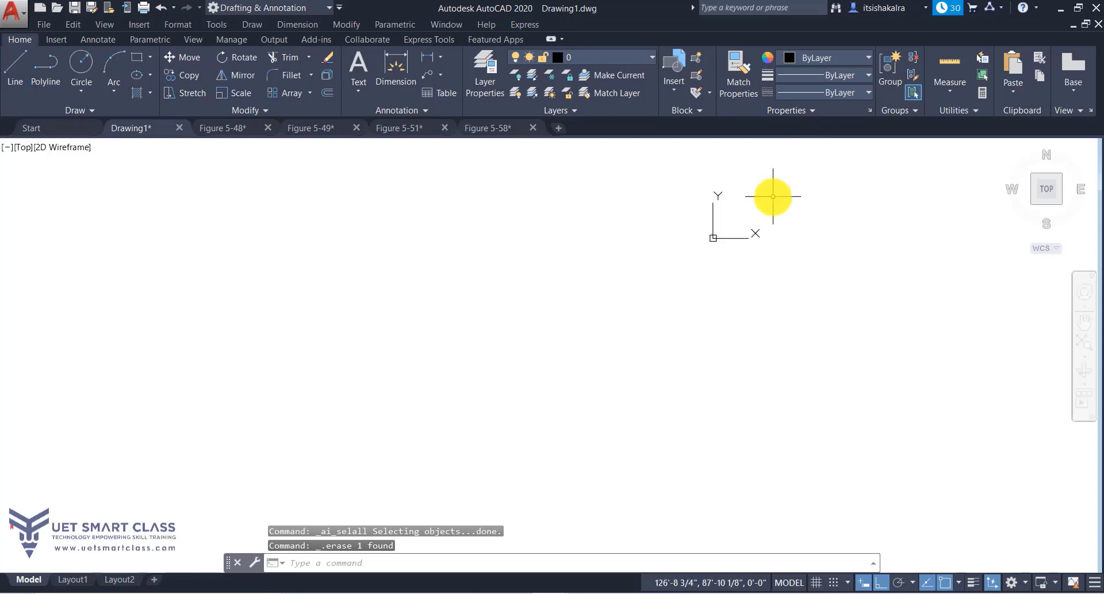
scroll(773, 196, up, 8)
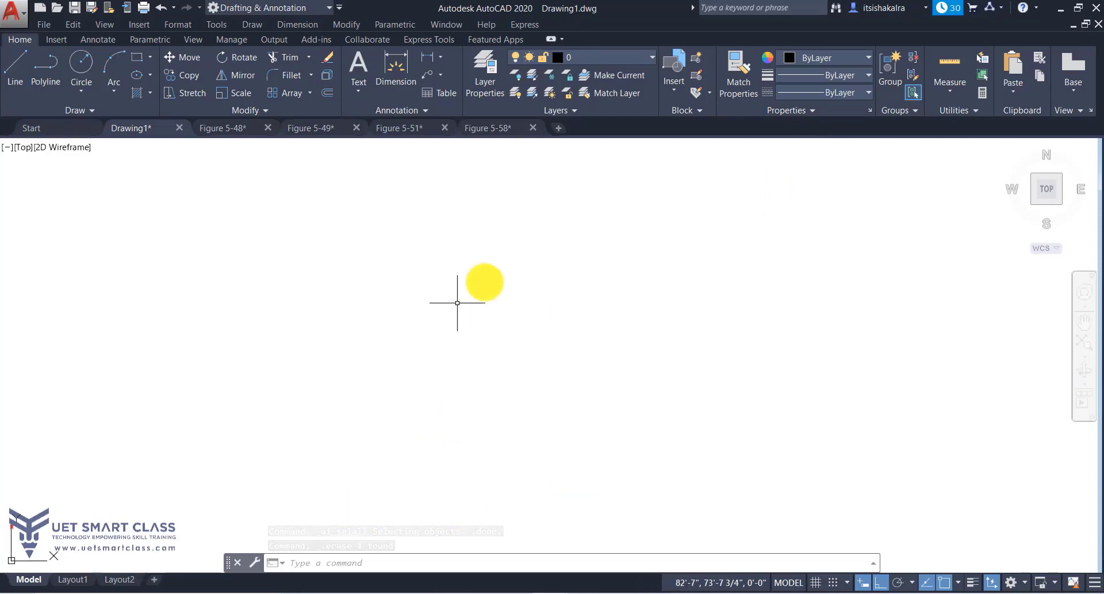
text(c)
key(Return)
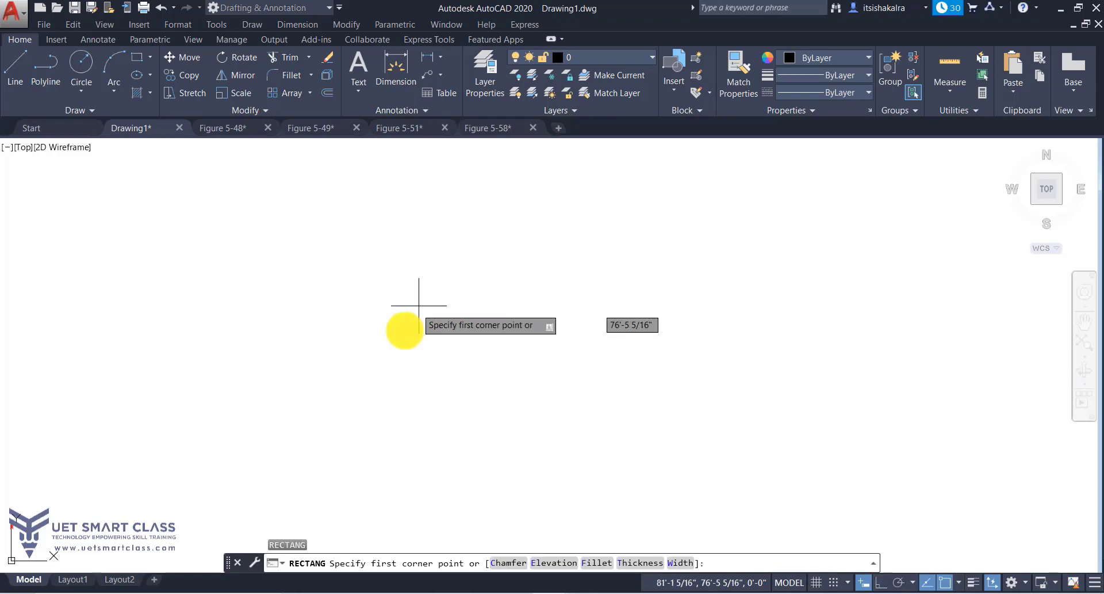
key(Escape)
Step: Draw a circle with a diameter of 2' in the empty drawing area
text(c)
key(Return)
click(398, 345)
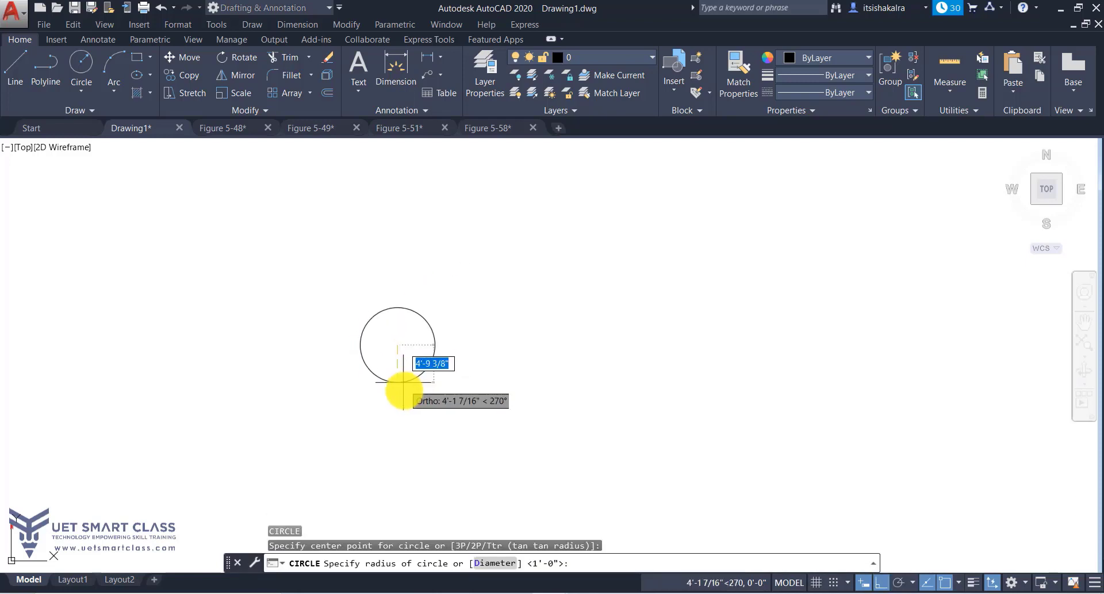
text(d)
key(Return)
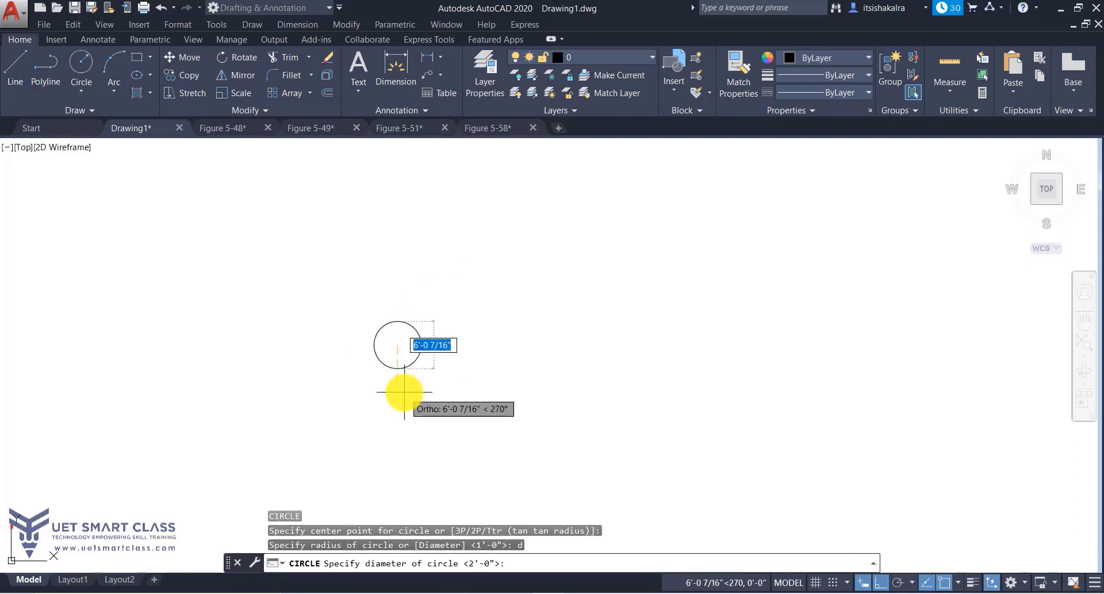
text(2')
key(Return)
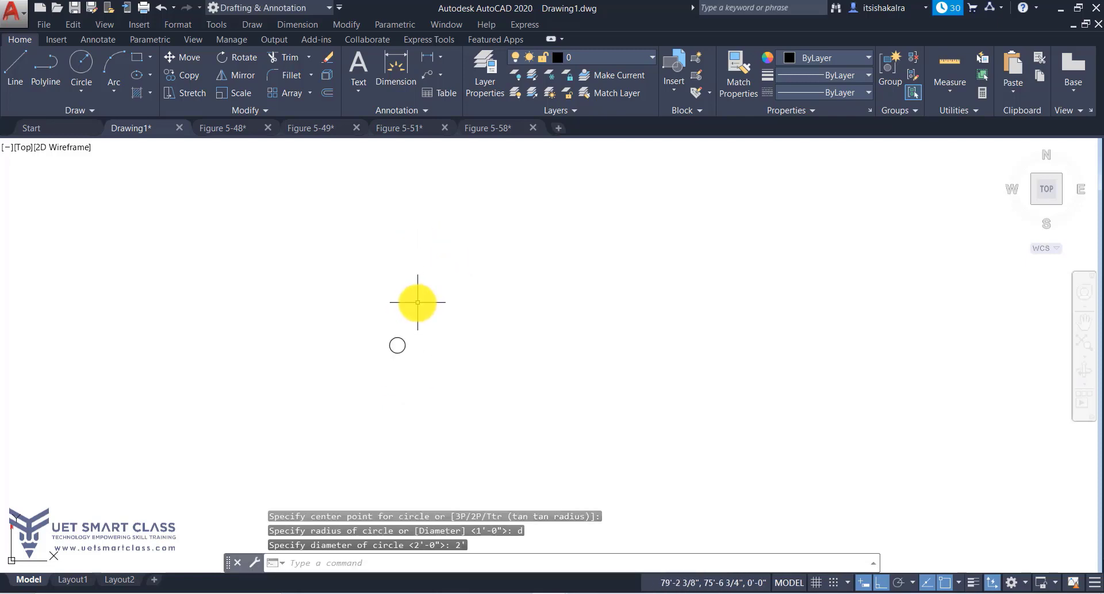
Step: Create a non-associative rectangular array of the circle with the default 4 columns and 3 rows
text(ar)
key(Return)
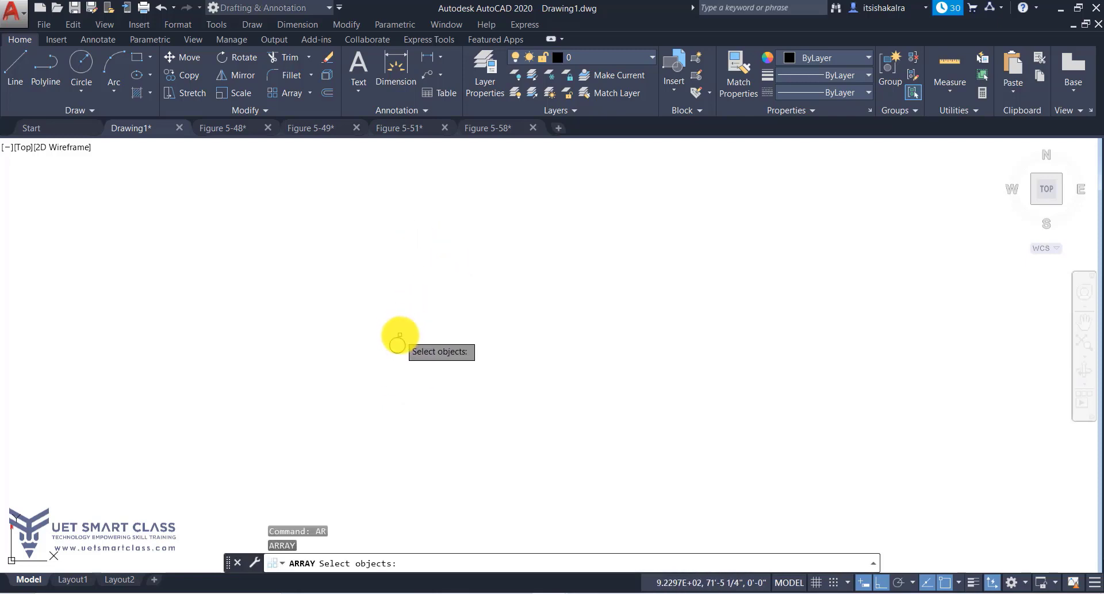
click(460, 305)
click(344, 403)
key(Return)
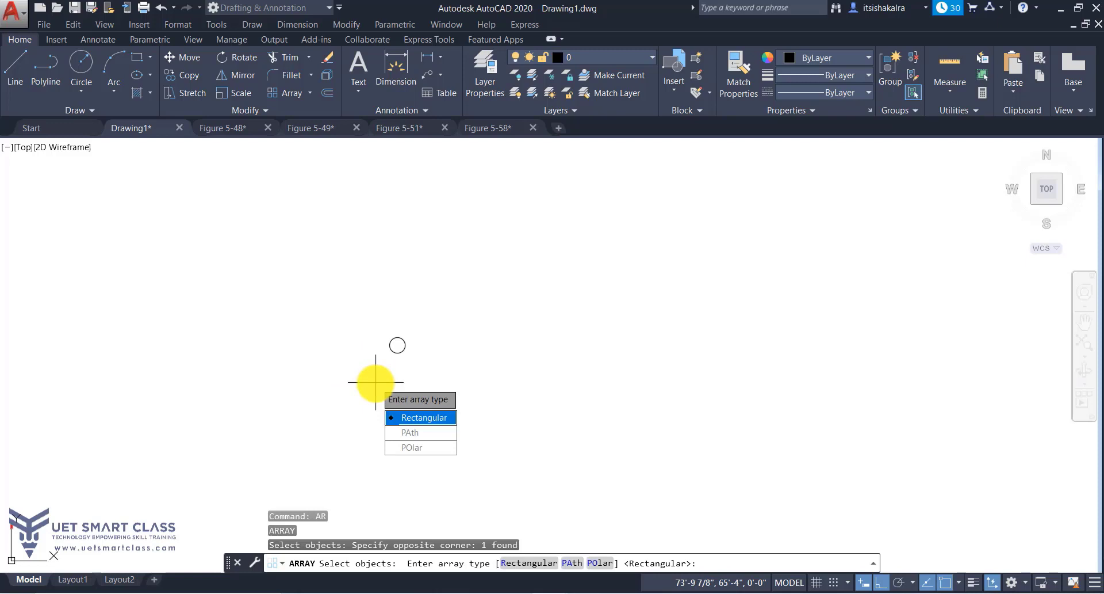
click(410, 417)
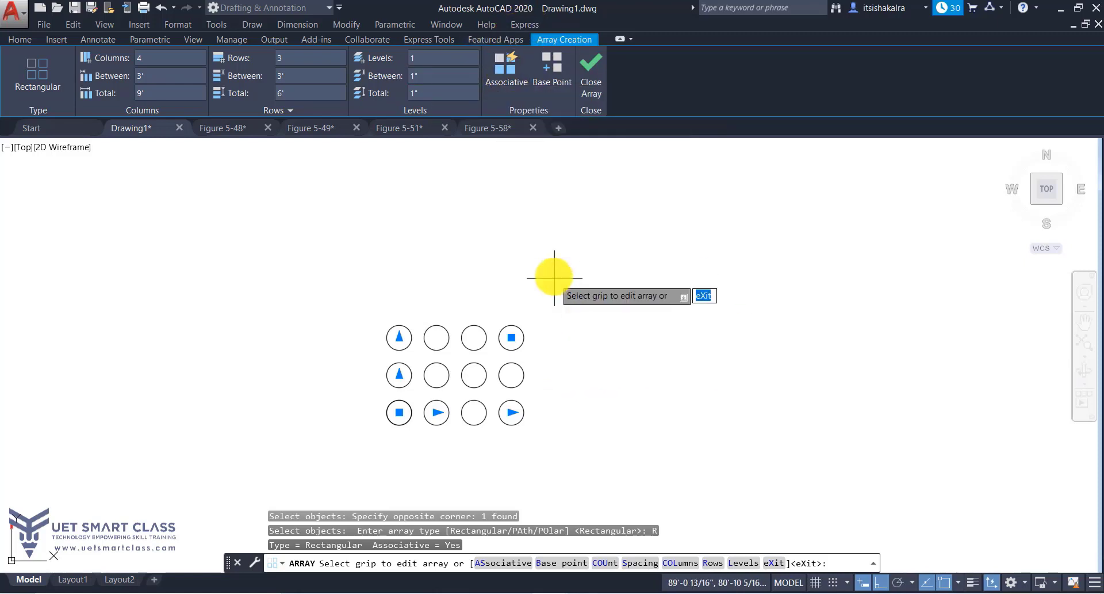
click(503, 65)
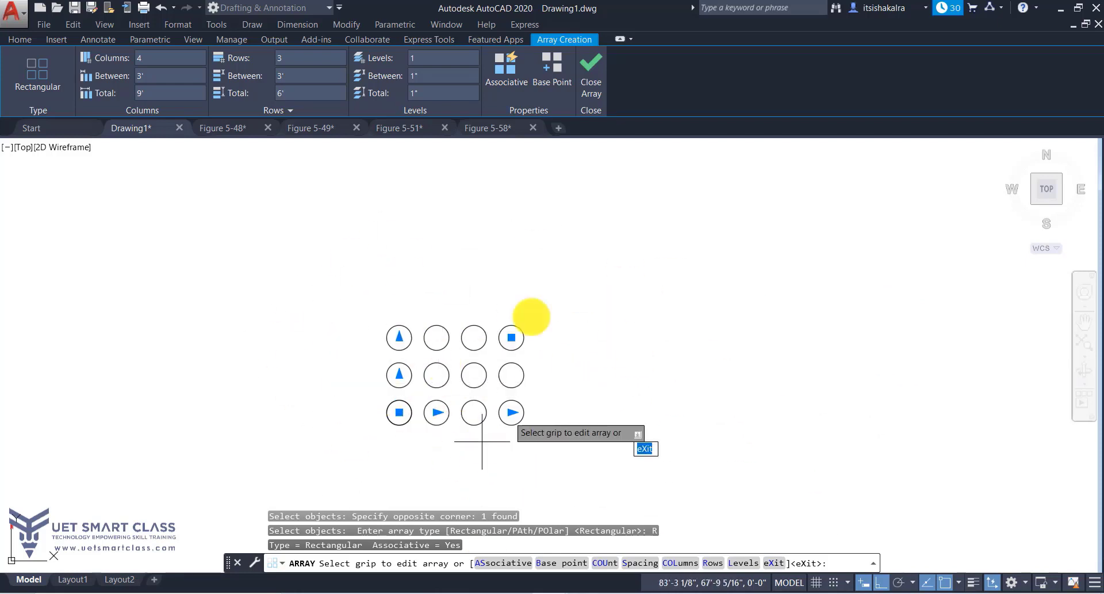
click(588, 78)
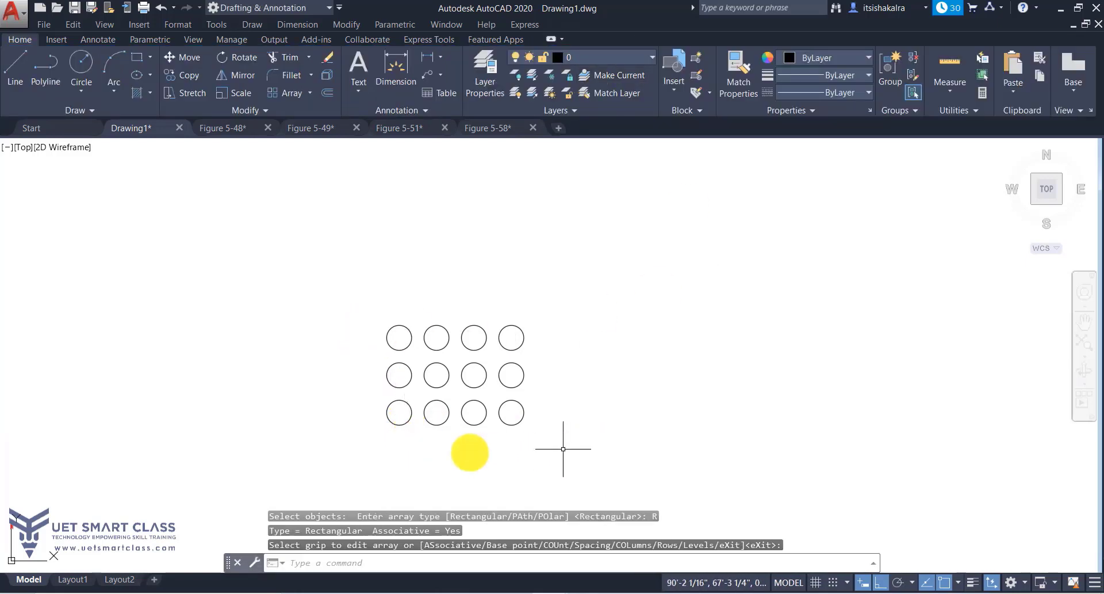
Step: Select parts of the circle array to check whether its circles are separate objects, then clear the selection
click(449, 451)
click(370, 402)
click(546, 447)
key(Escape)
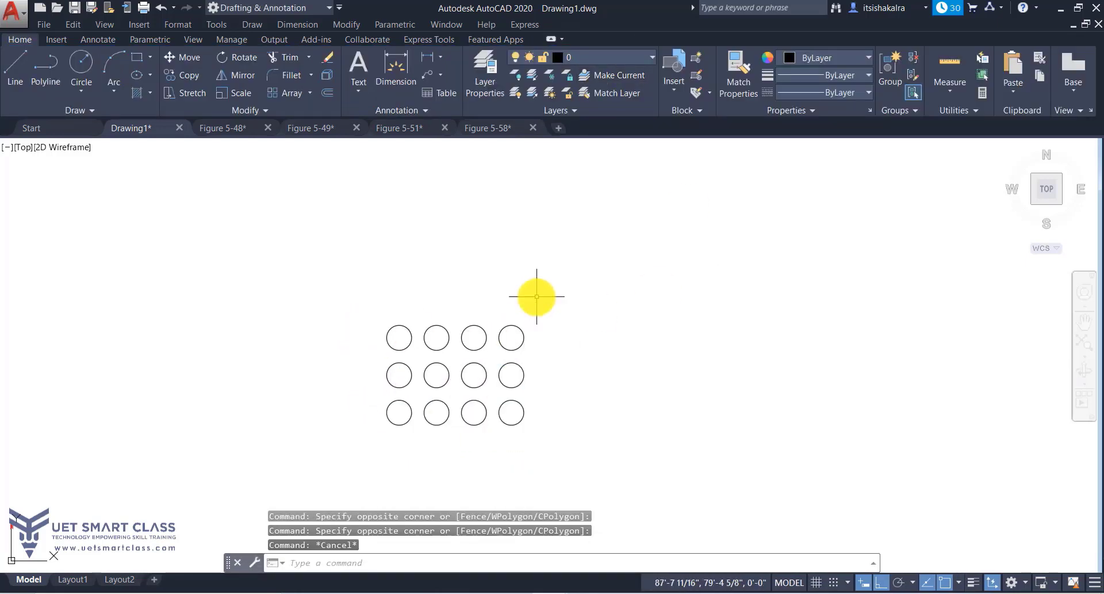
click(521, 328)
click(467, 313)
scroll(409, 358, down, 8)
key(Escape)
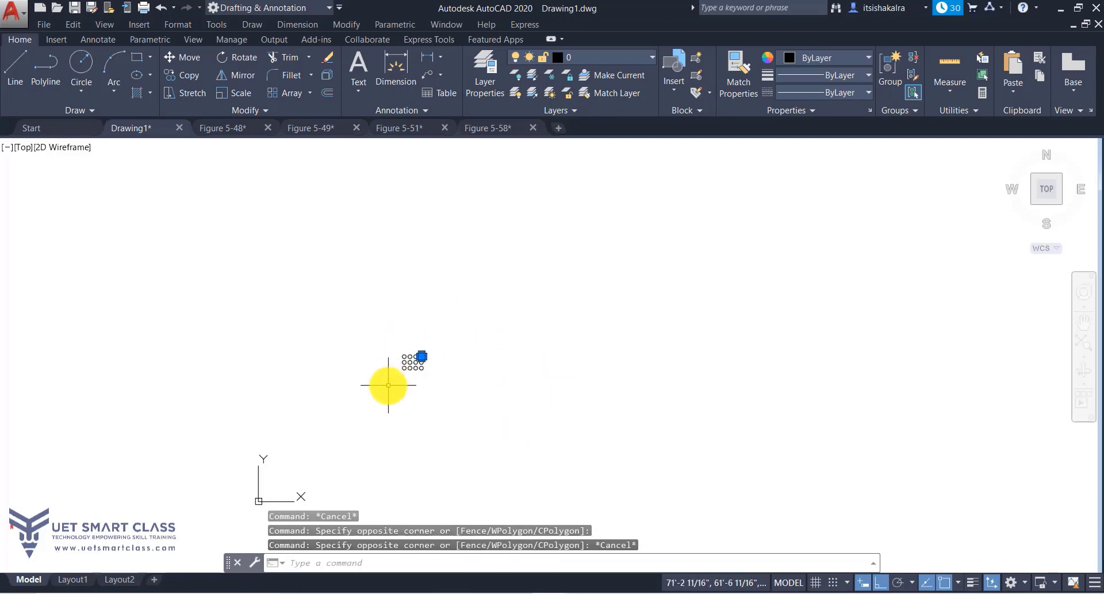
click(388, 384)
key(Escape)
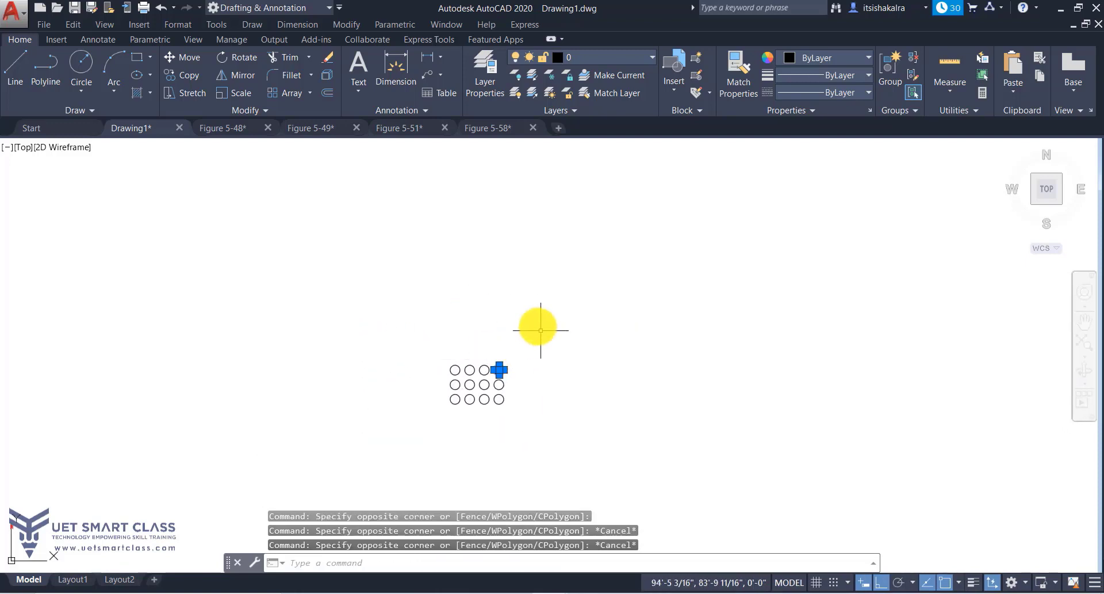
Step: Select all circles of the array together, examine the grips of each circle, and clear the selection
click(619, 322)
click(370, 480)
scroll(457, 391, up, 8)
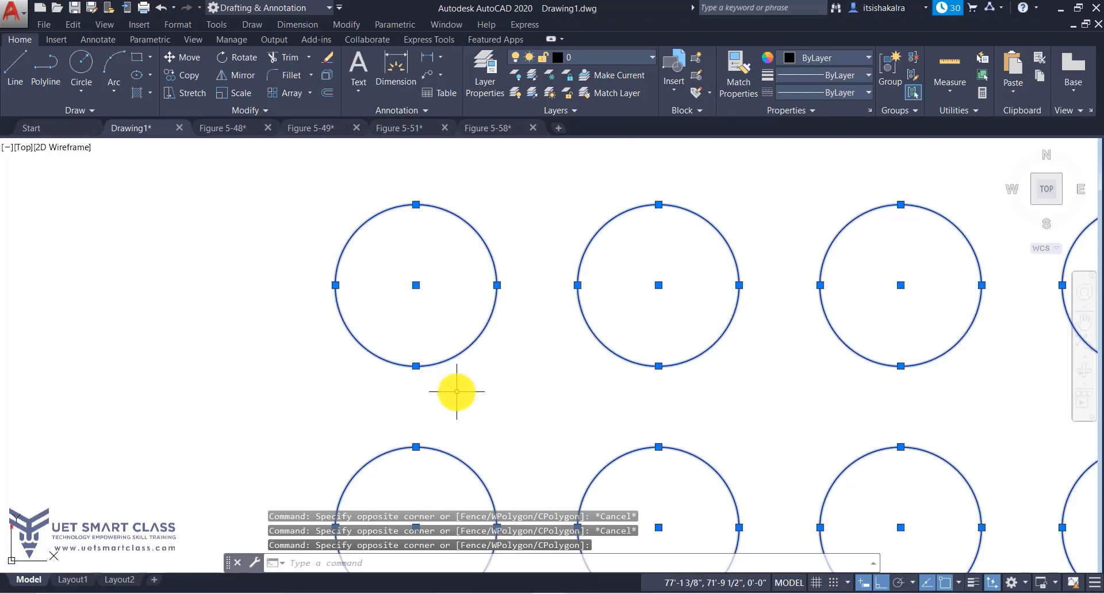
scroll(457, 391, down, 5)
key(Escape)
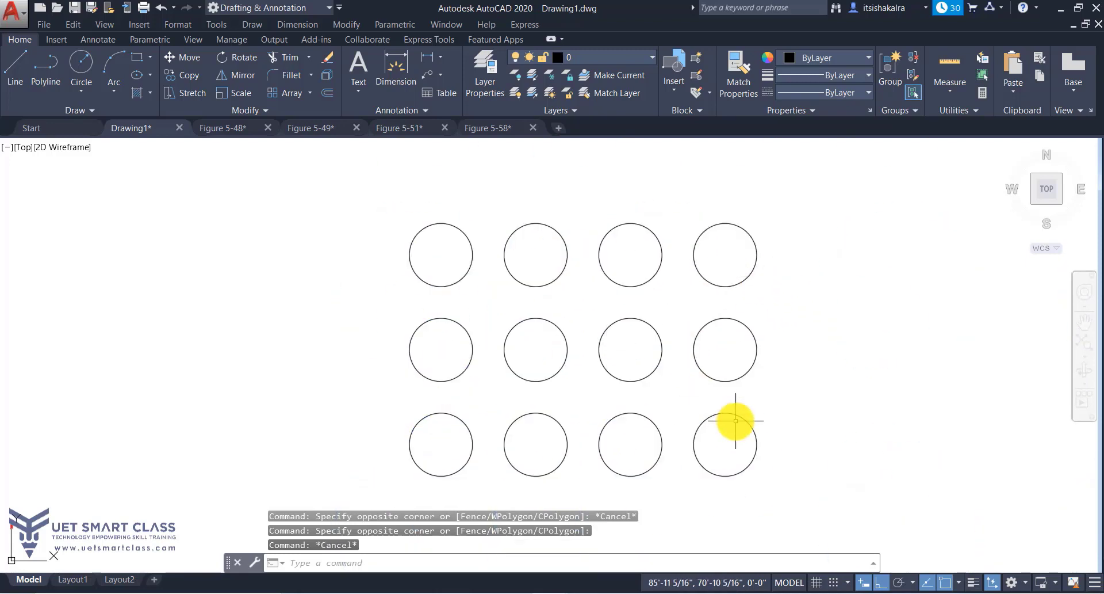
click(820, 244)
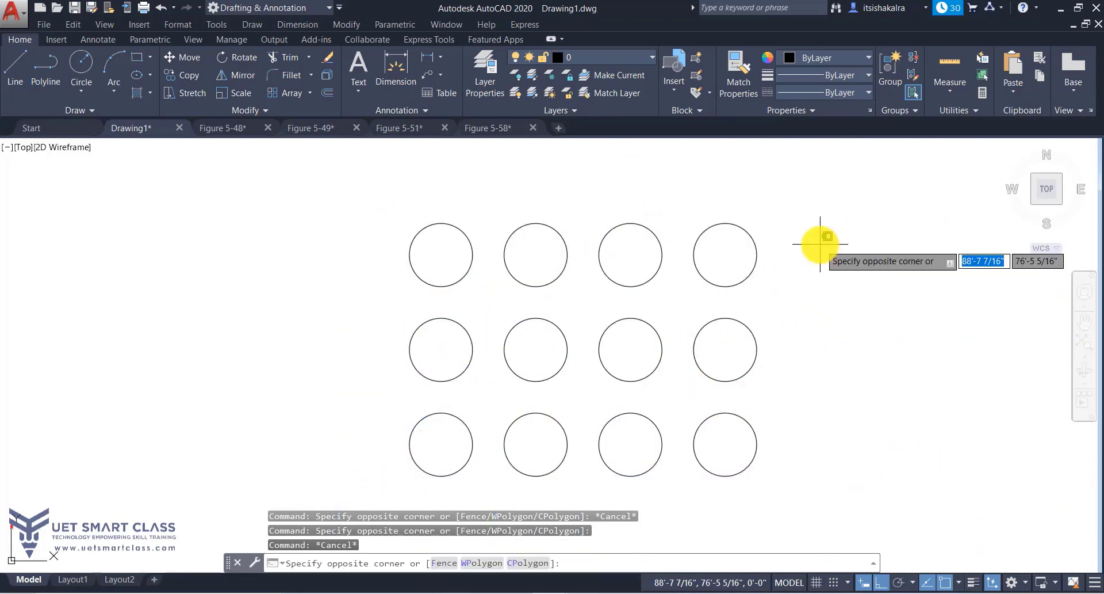
click(321, 438)
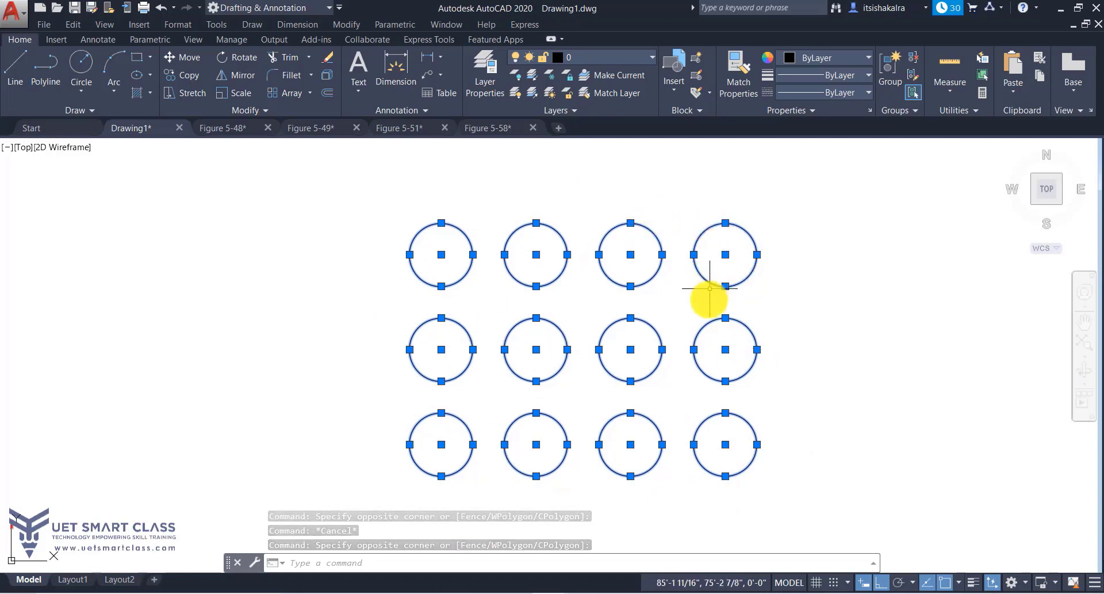
key(Escape)
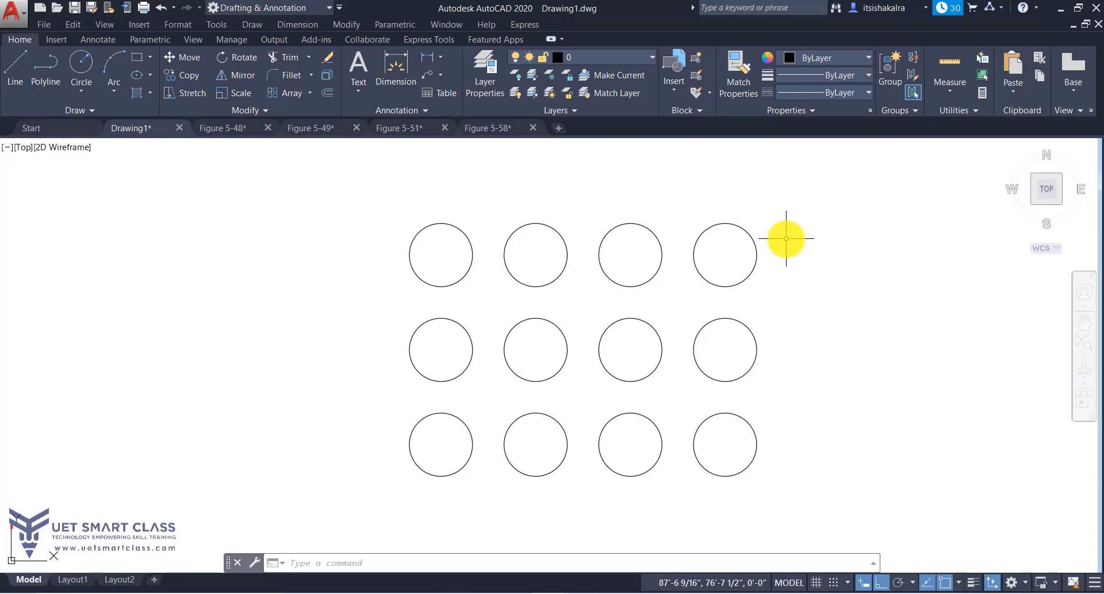
Step: Switch to the presentation and advance from the rectangular array slide to the Assignment 18 slide
key(alt+Tab)
key(alt+Tab)
key(alt+Tab)
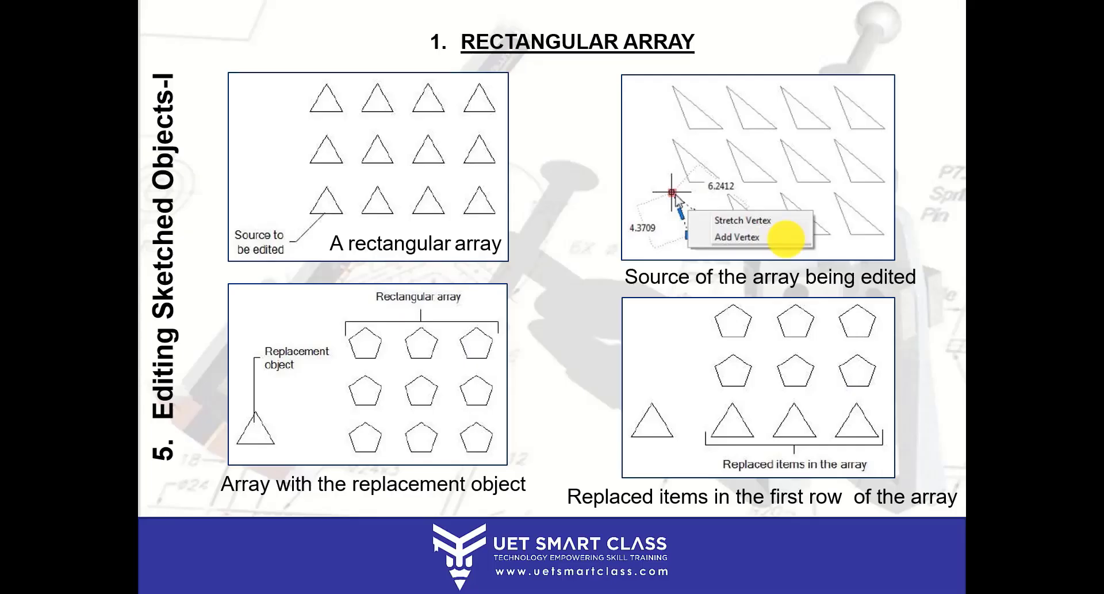
click(785, 238)
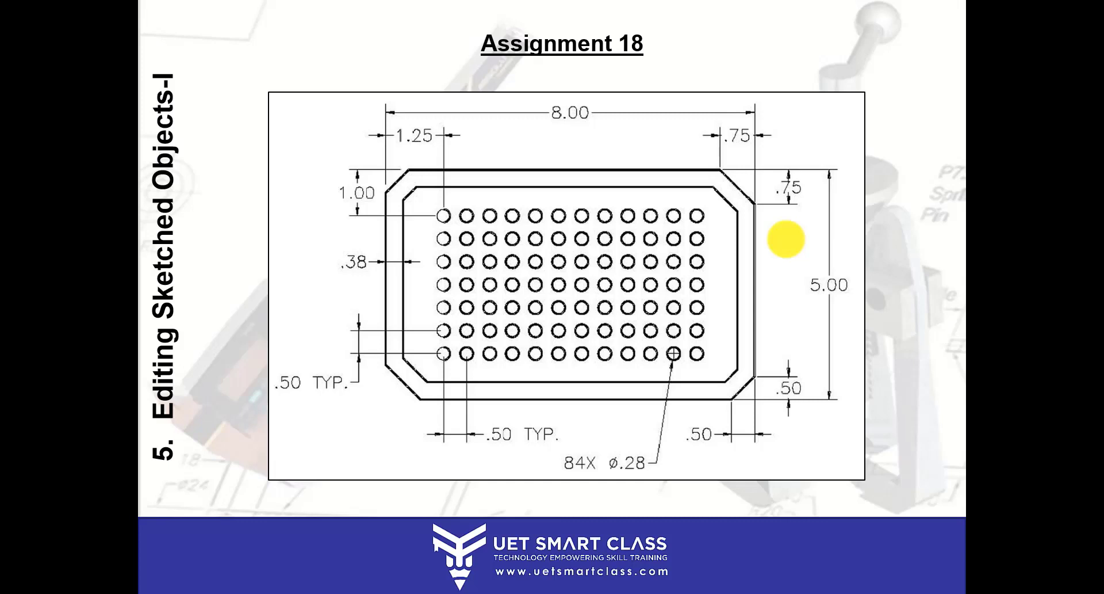